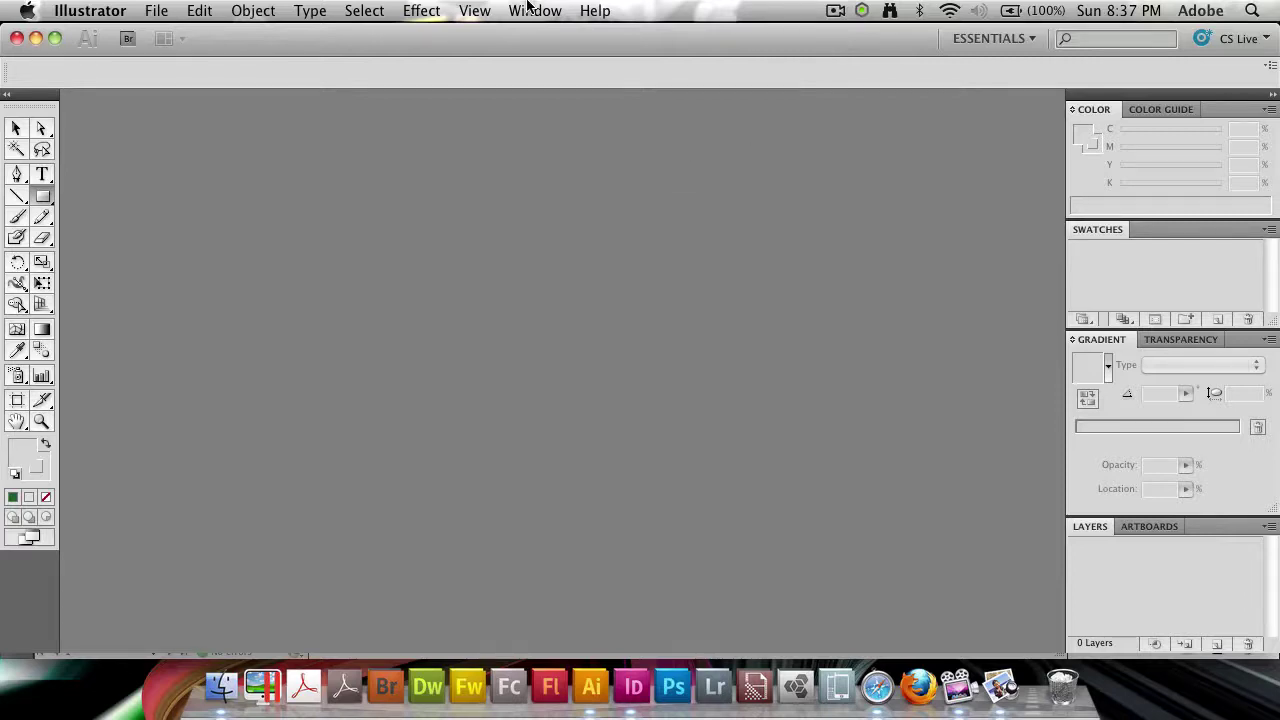
# - Create a new A3 landscape document in millimetres with a 3.175 mm bleed on all sides
pyautogui.click(170, 14)
pyautogui.click(182, 35)
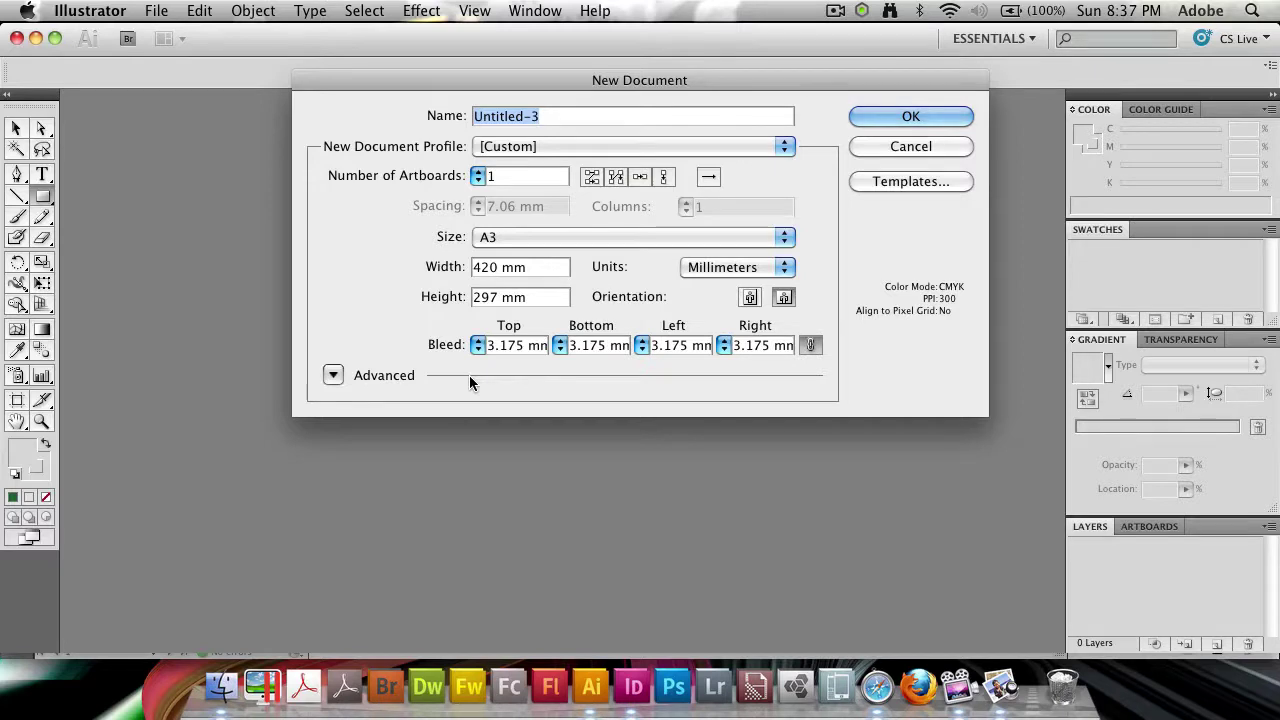
pyautogui.click(522, 347)
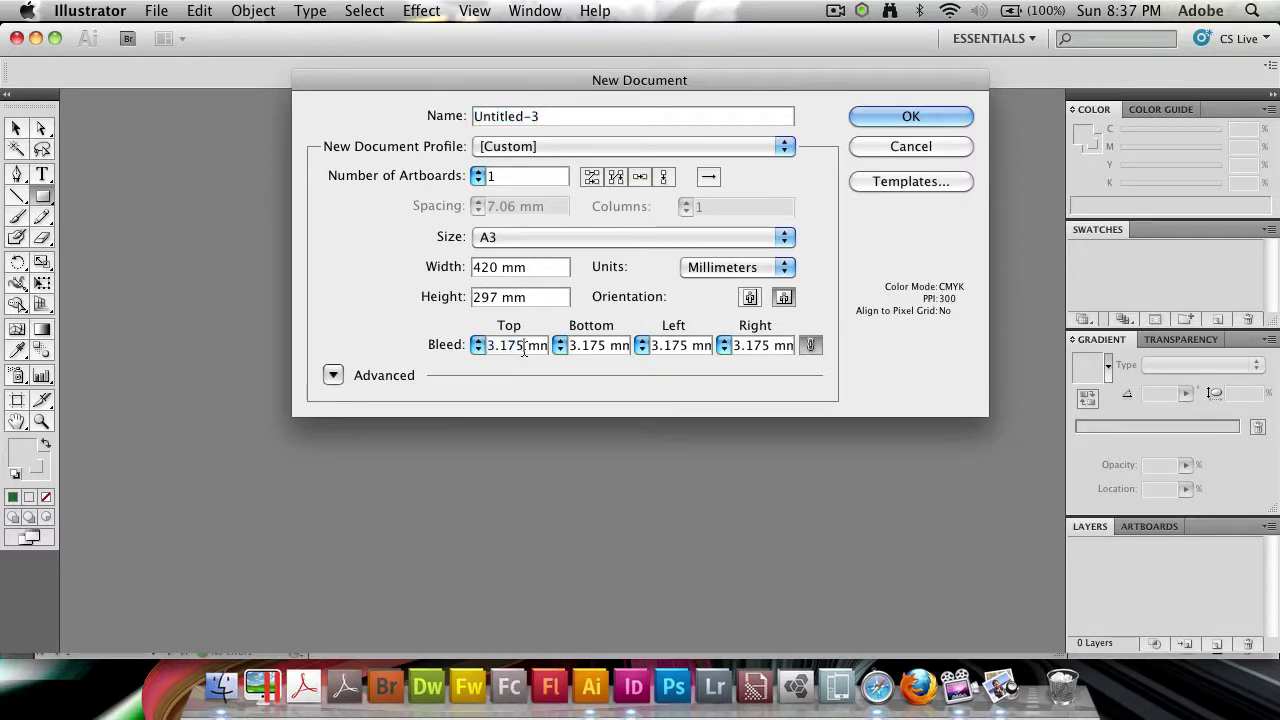
pyautogui.moveTo(522, 347); pyautogui.dragTo(504, 346)
pyautogui.click(530, 346)
pyautogui.click(871, 119)
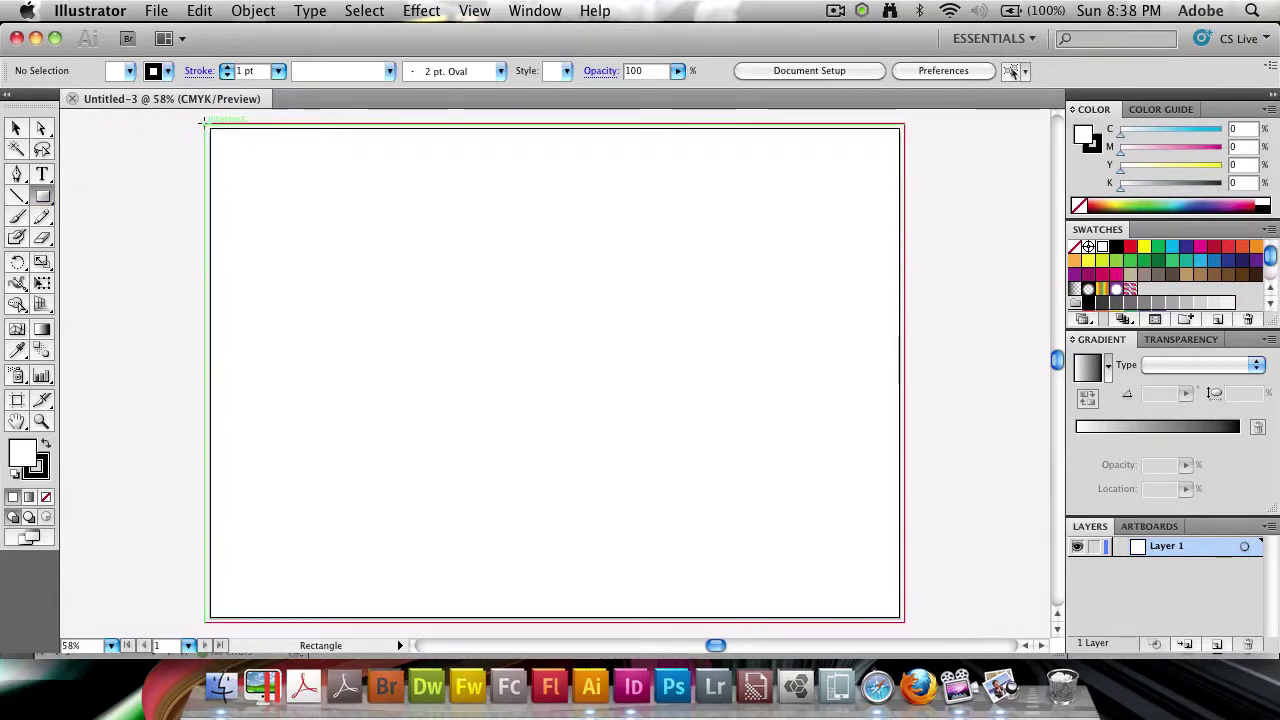
# - Draw a rectangle covering the whole artboard out to the bleed edges and remove its stroke
pyautogui.moveTo(210, 127); pyautogui.dragTo(904, 621)
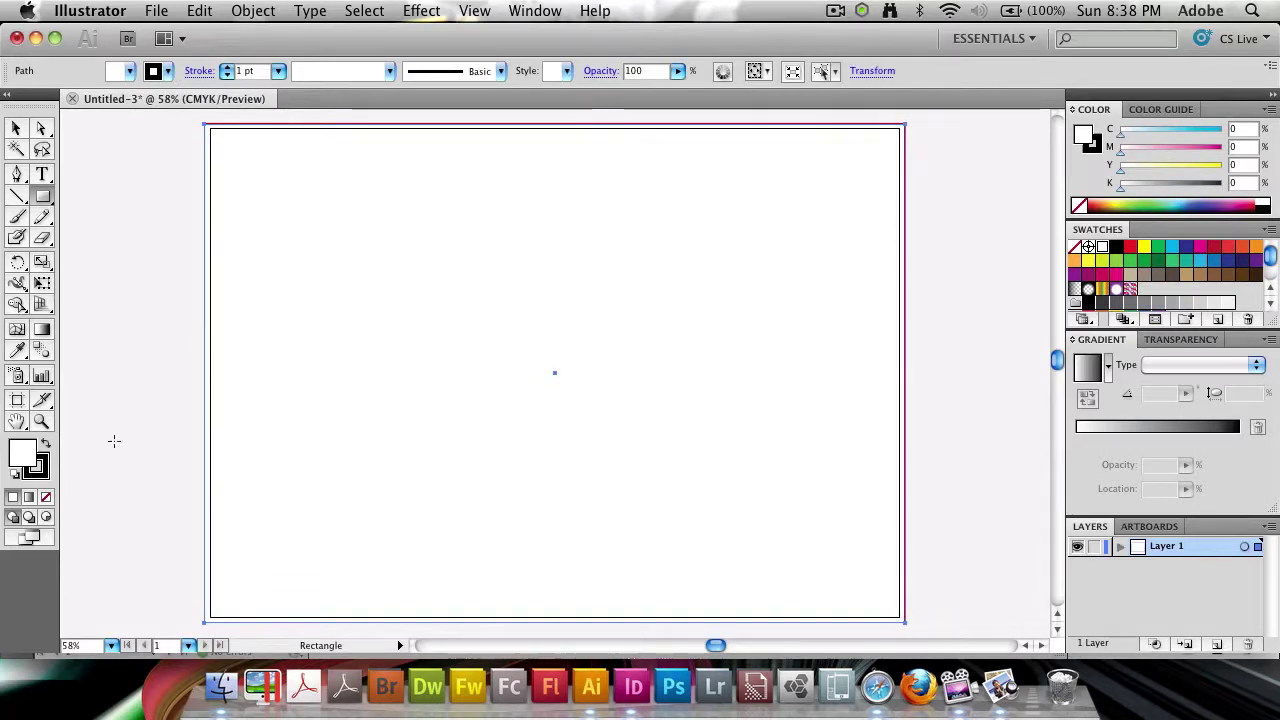
pyautogui.click(46, 472)
pyautogui.click(45, 497)
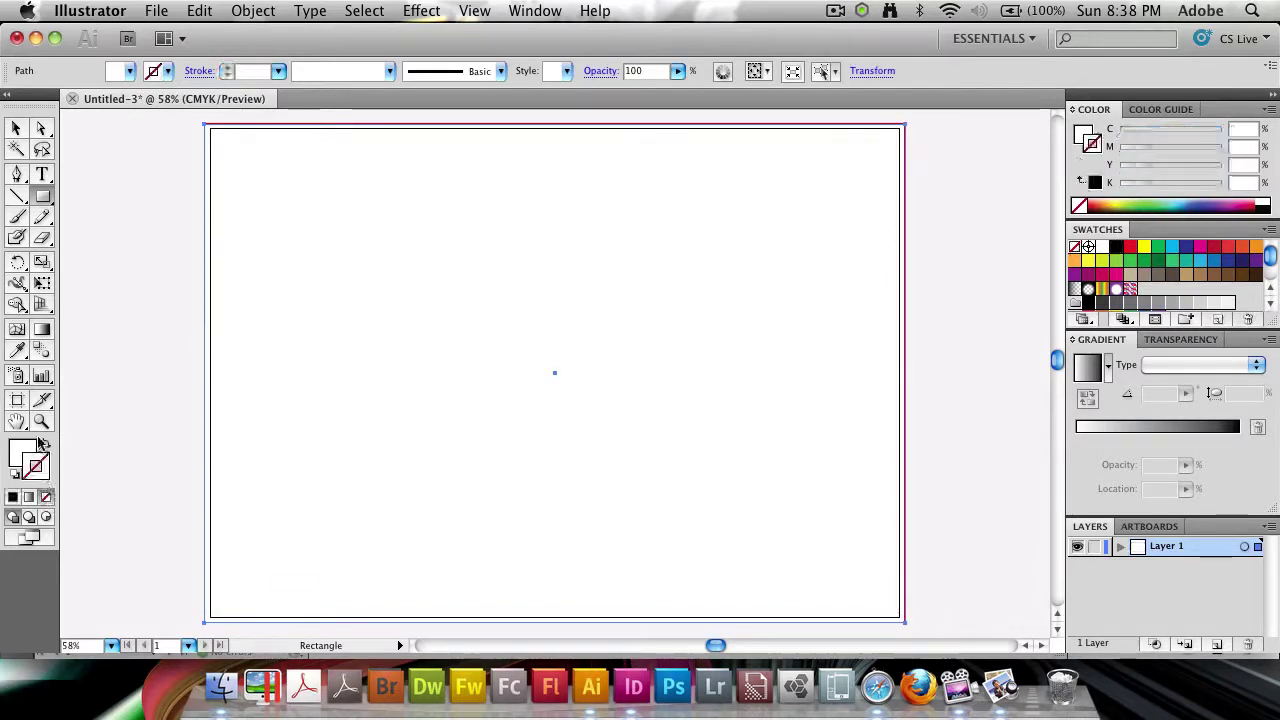
# - Fill the background rectangle with the dark green colour 0F560F
pyautogui.doubleClick(24, 452)
pyautogui.moveTo(592, 309)
pyautogui.mouseDown()
pyautogui.moveTo(594, 346)
pyautogui.moveTo(582, 347)
pyautogui.mouseUp()
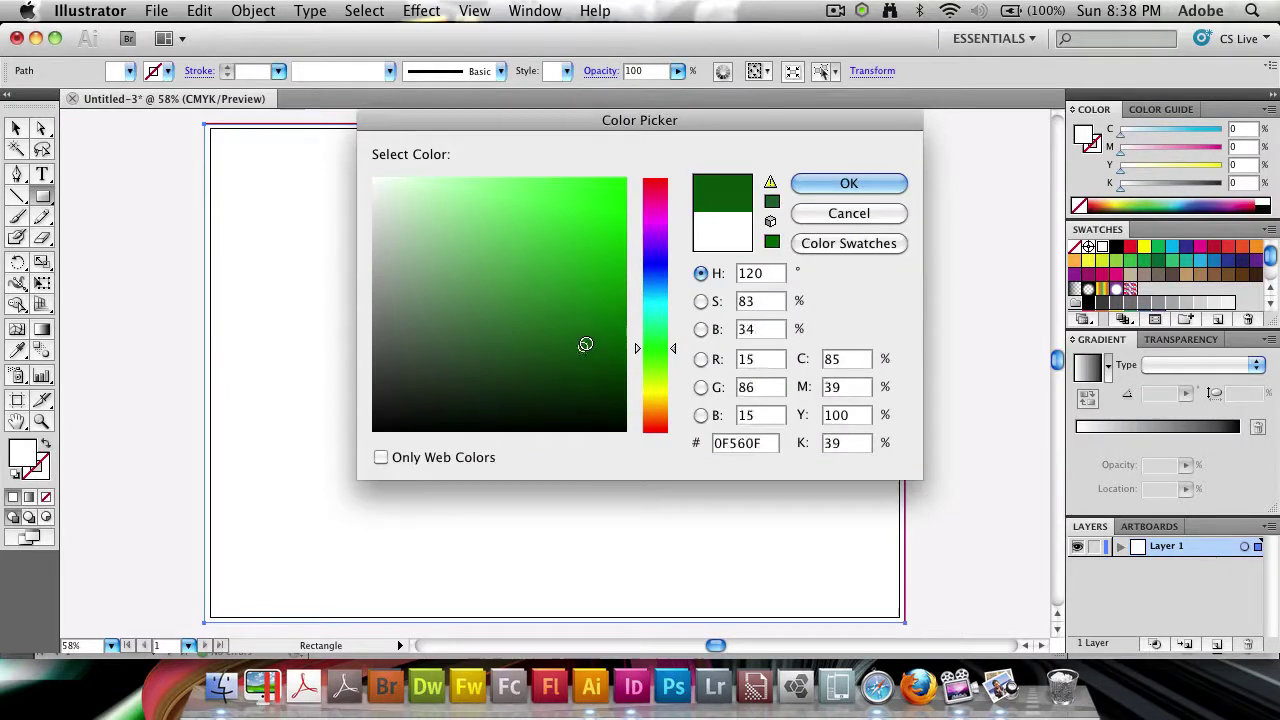
pyautogui.click(848, 183)
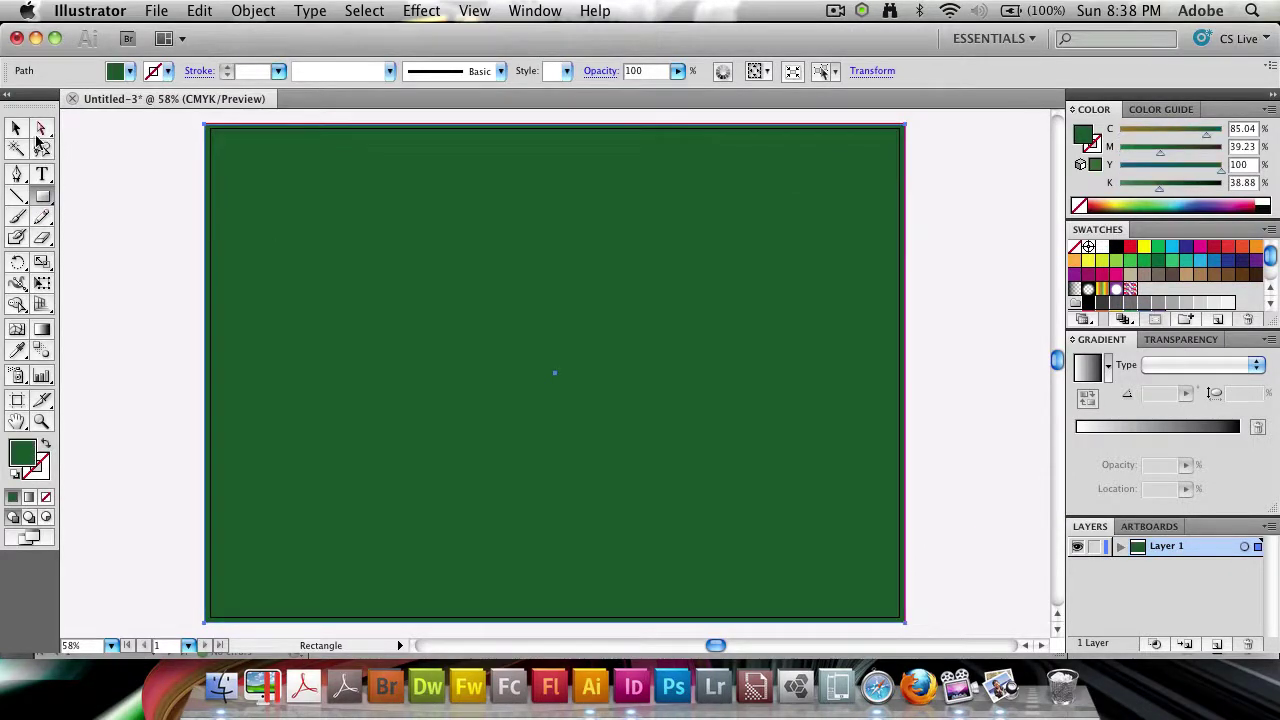
# - Deselect the background rectangle, lock Layer 1 and add a new layer above it
pyautogui.click(22, 132)
pyautogui.click(114, 217)
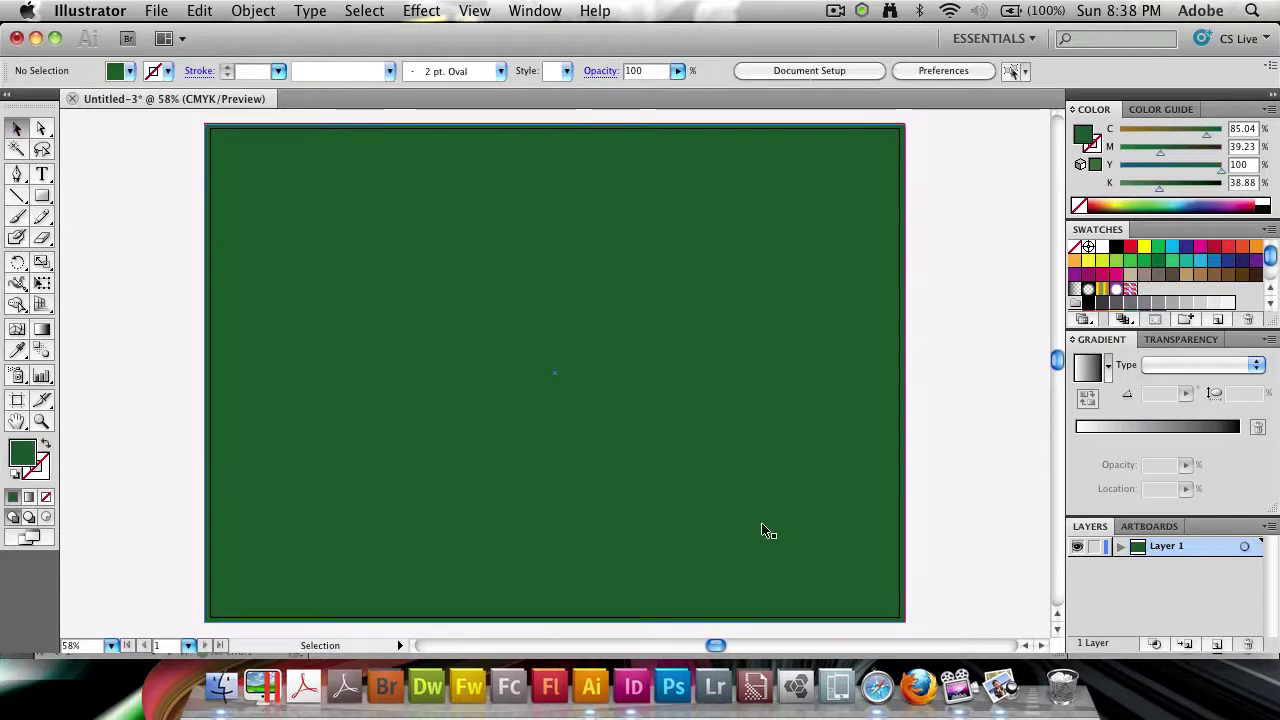
pyautogui.click(1095, 548)
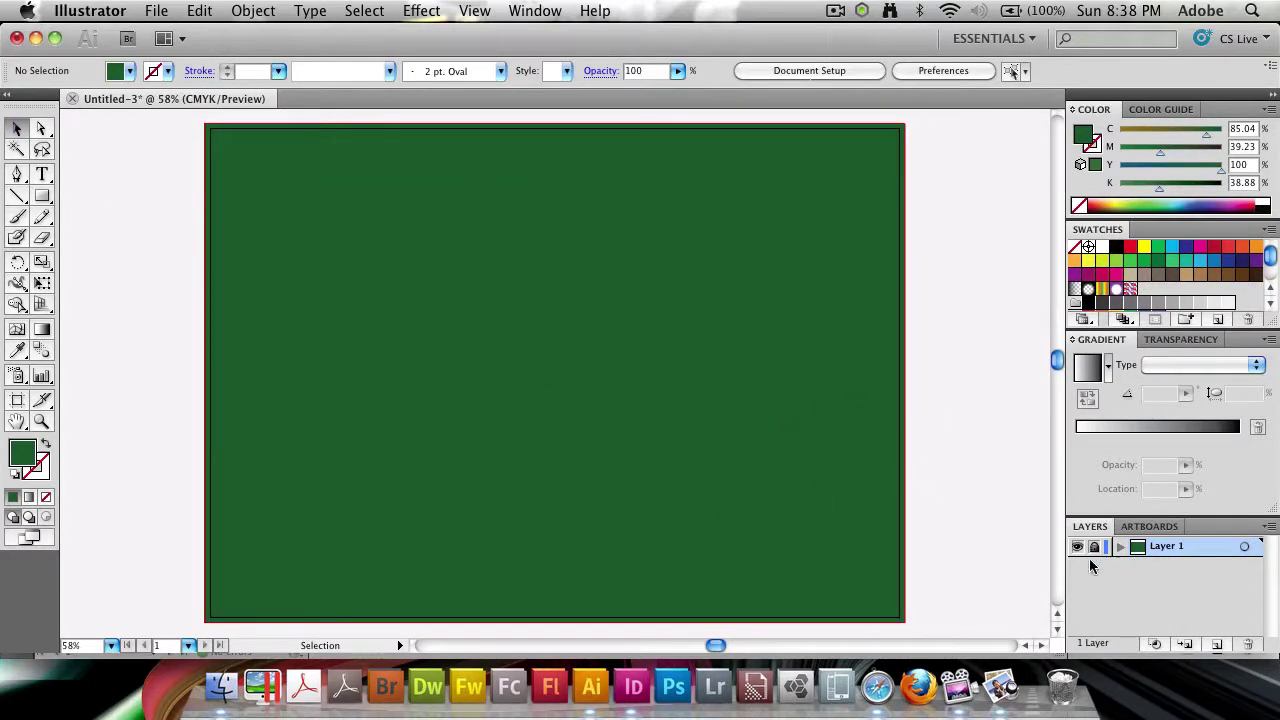
pyautogui.click(1217, 648)
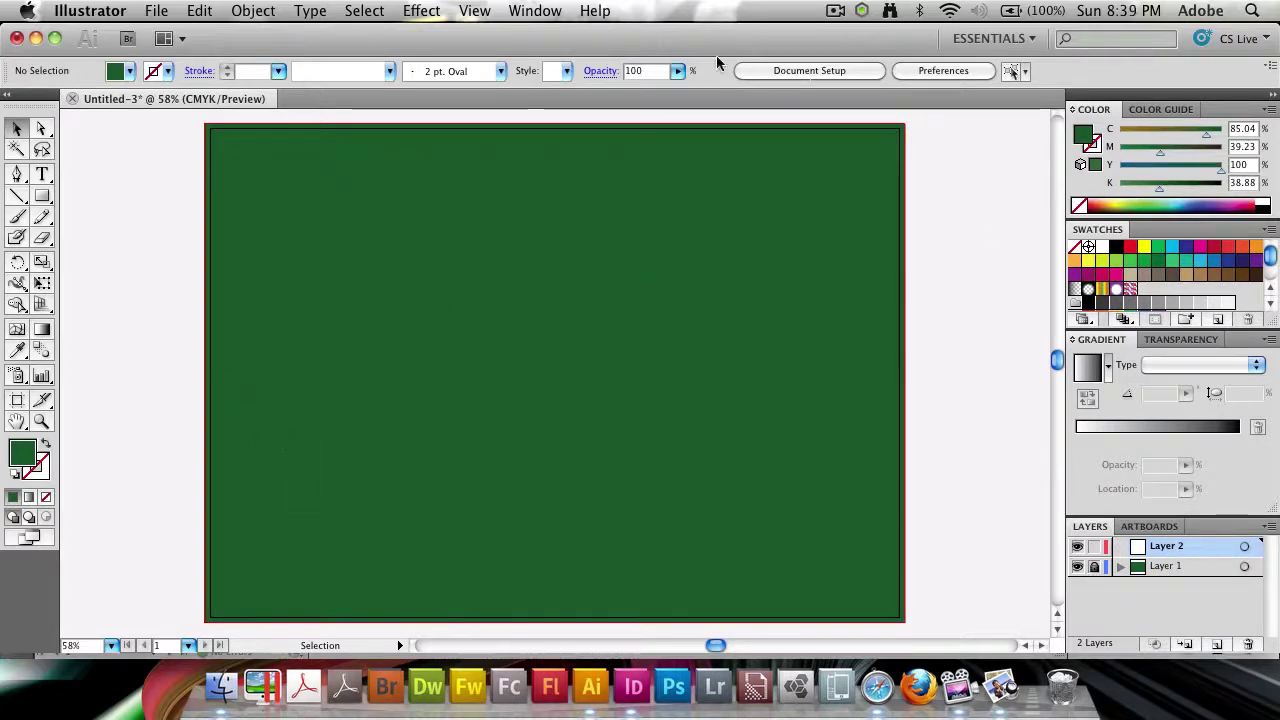
# - Open the Nature symbol library beside the artboard and close the general Symbols panel
pyautogui.click(535, 12)
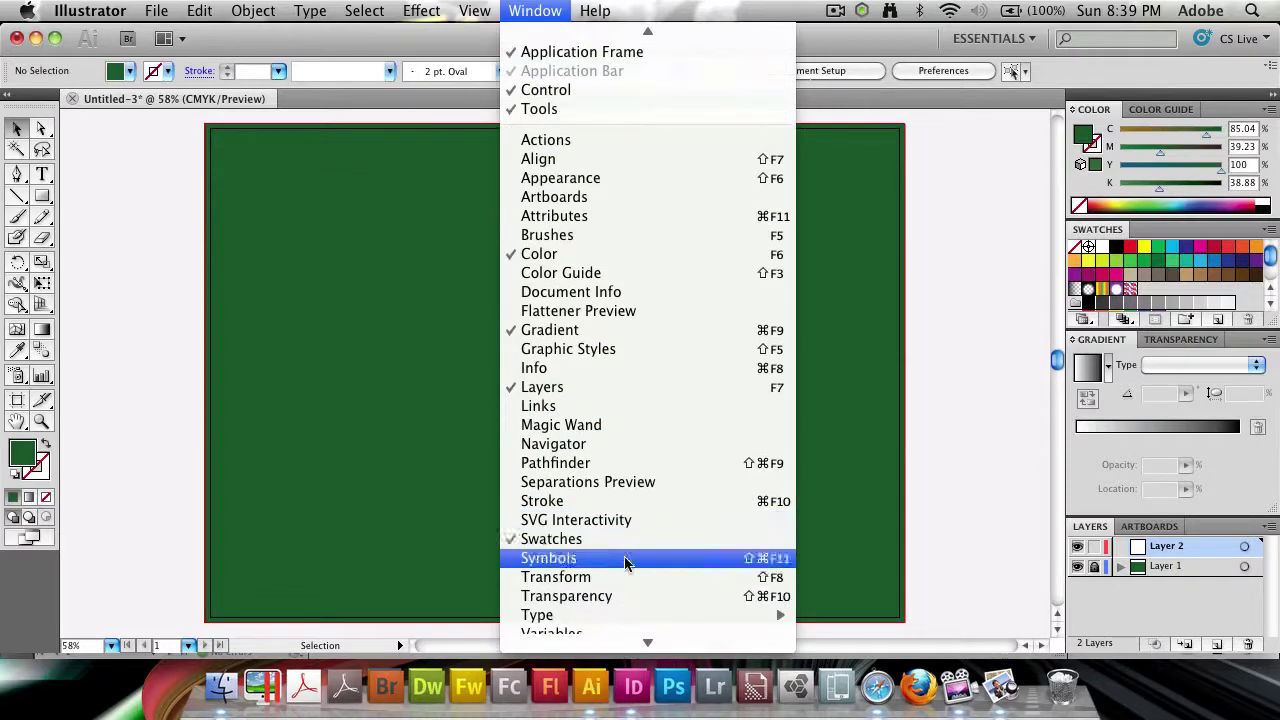
pyautogui.click(625, 561)
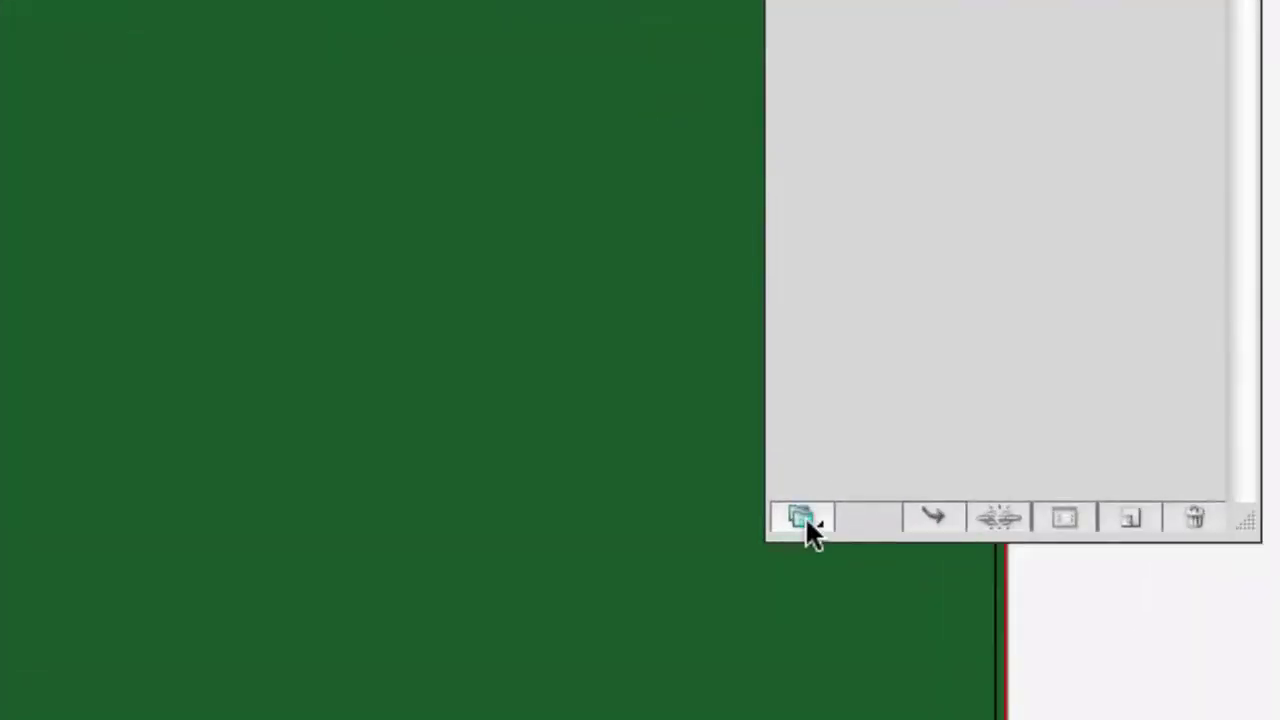
pyautogui.click(805, 517)
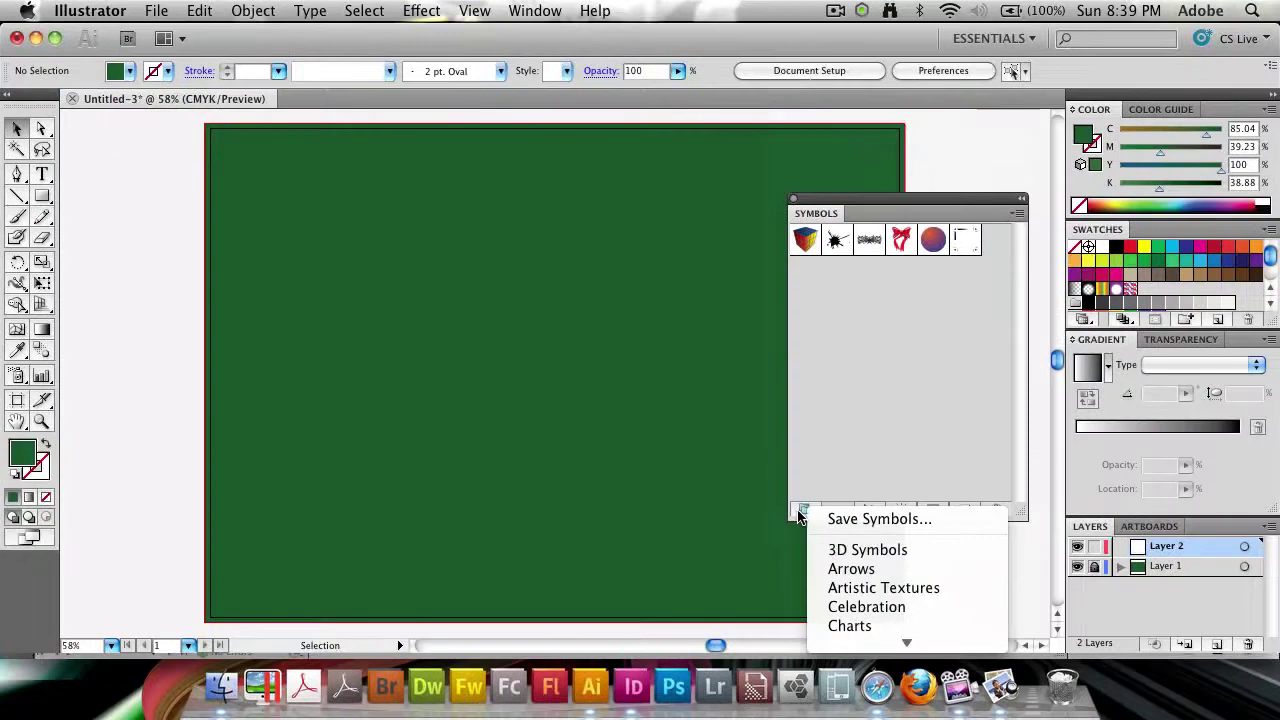
pyautogui.moveTo(873, 643)
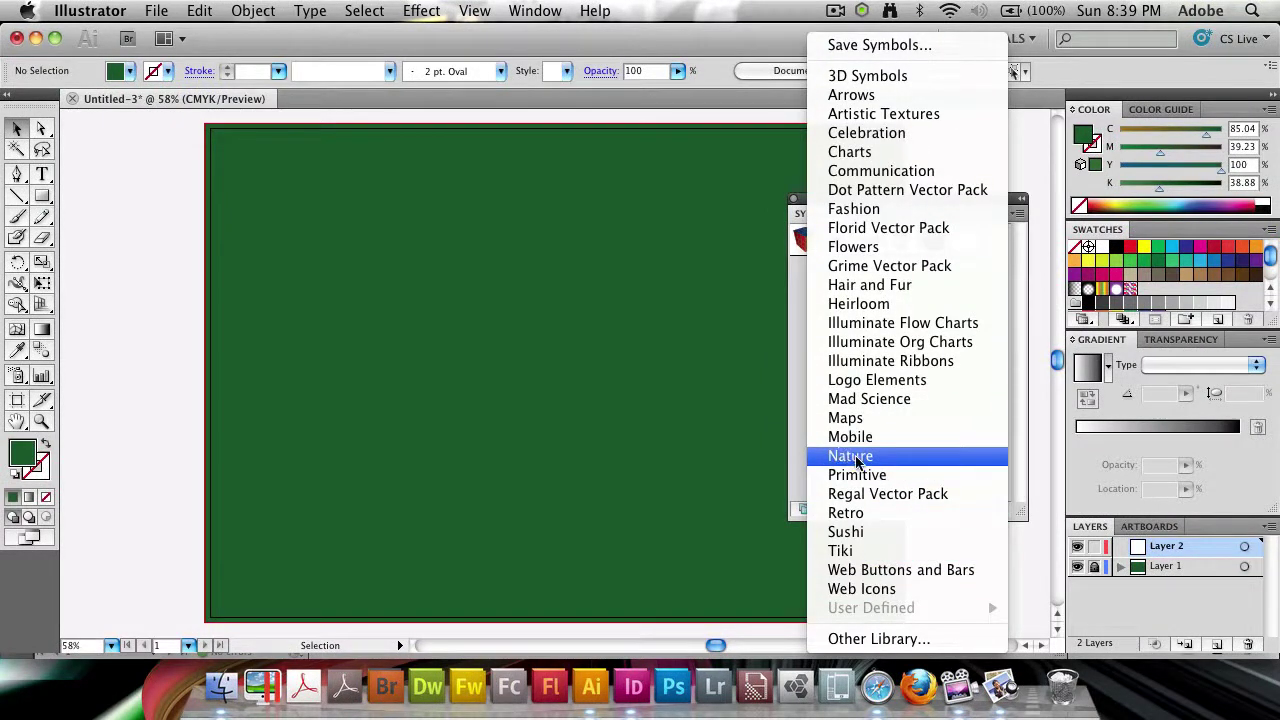
pyautogui.click(850, 456)
pyautogui.moveTo(894, 126); pyautogui.dragTo(1050, 133)
pyautogui.click(900, 212)
pyautogui.click(792, 198)
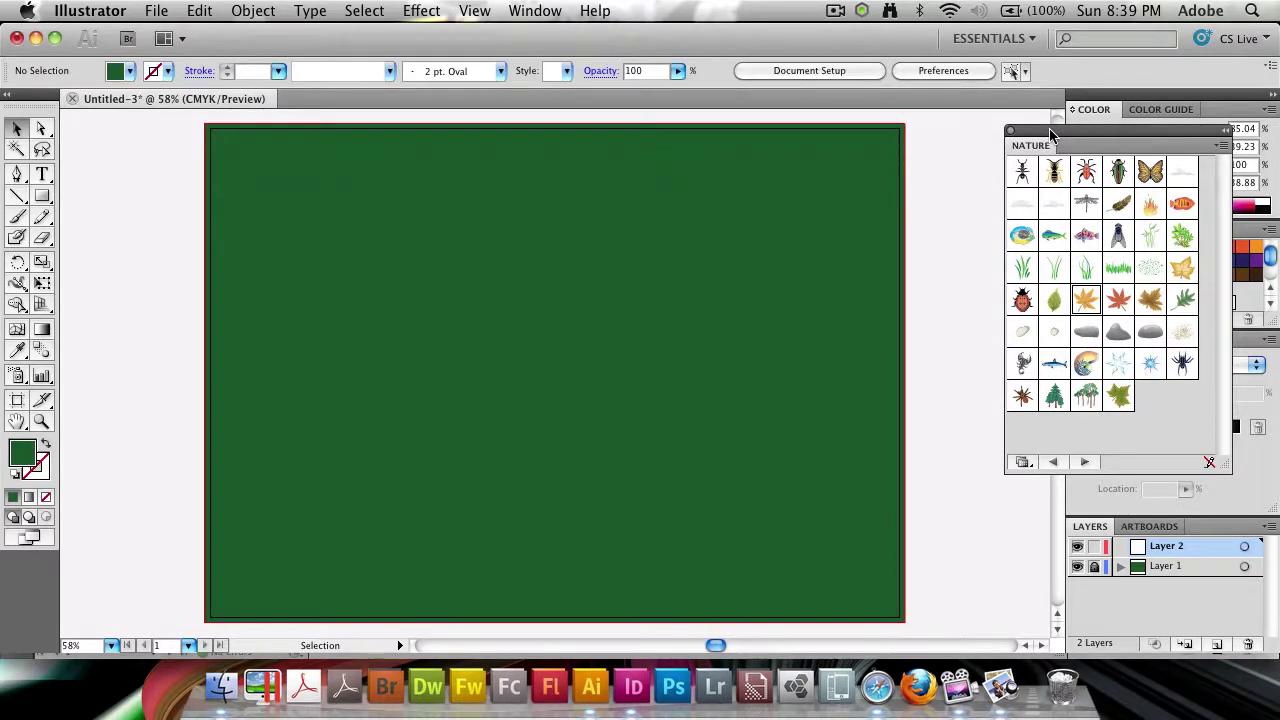
# - Place a Trees 2 symbol on the upper right of the artboard and break its link to the symbol
pyautogui.moveTo(1086, 396); pyautogui.dragTo(787, 274)
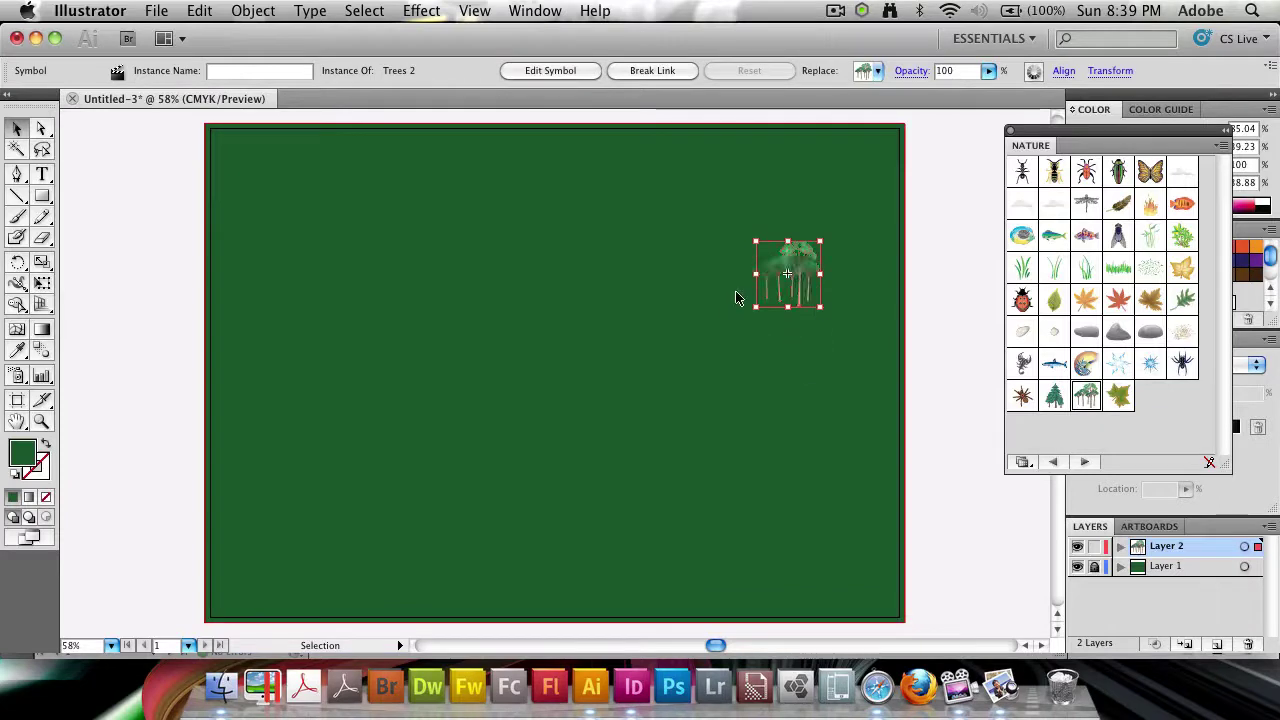
pyautogui.rightClick(804, 279)
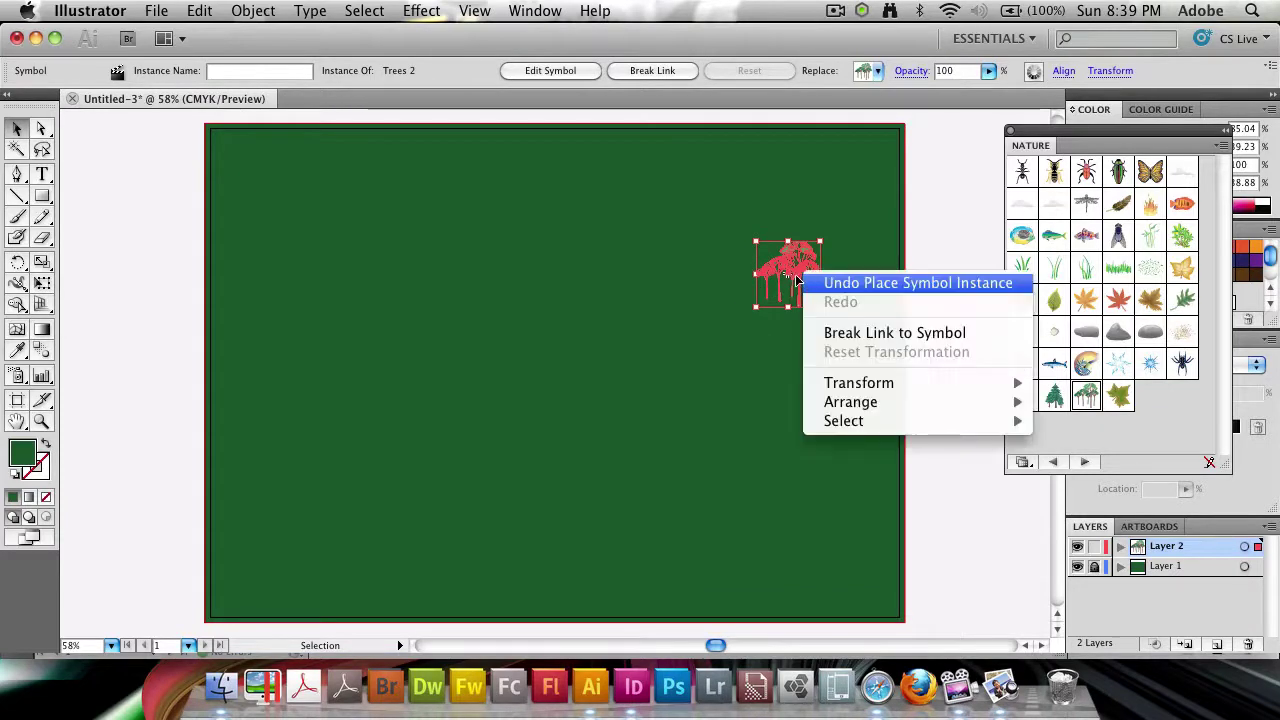
pyautogui.click(840, 334)
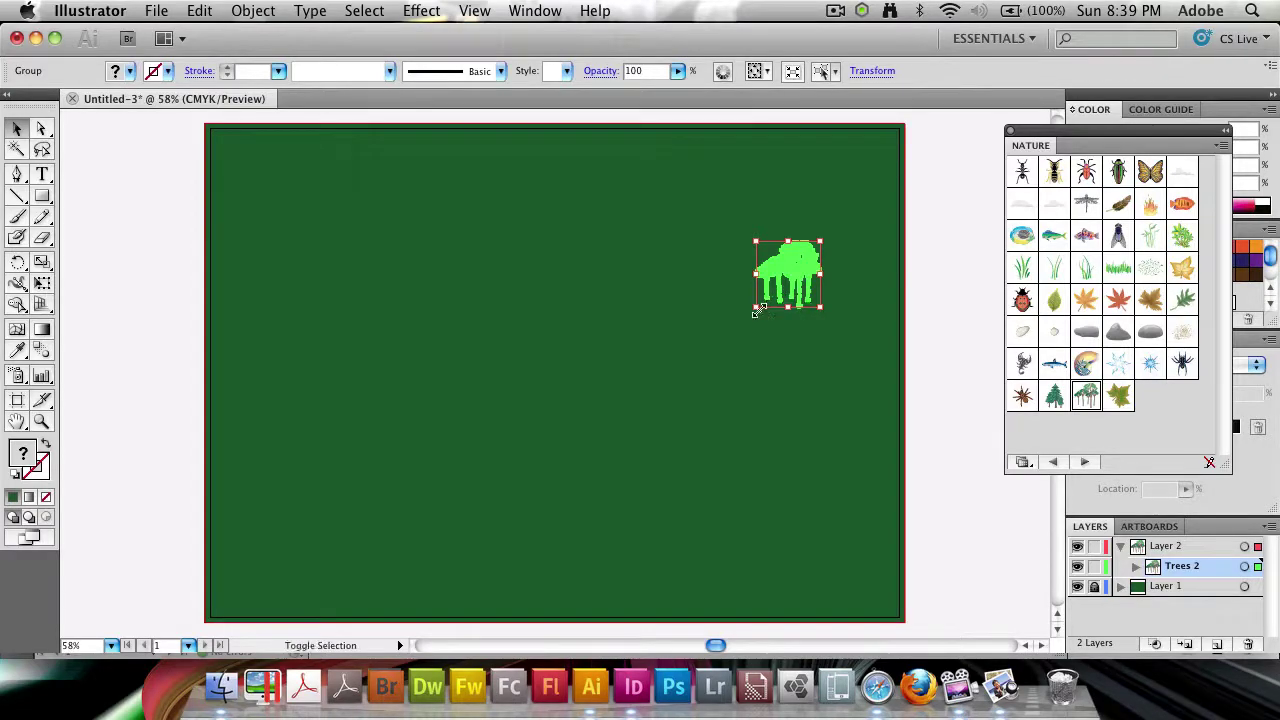
# - Enlarge the tree group to most of the page height and position it overlapping the artboard's right edge
pyautogui.moveTo(756, 307); pyautogui.dragTo(316, 618)
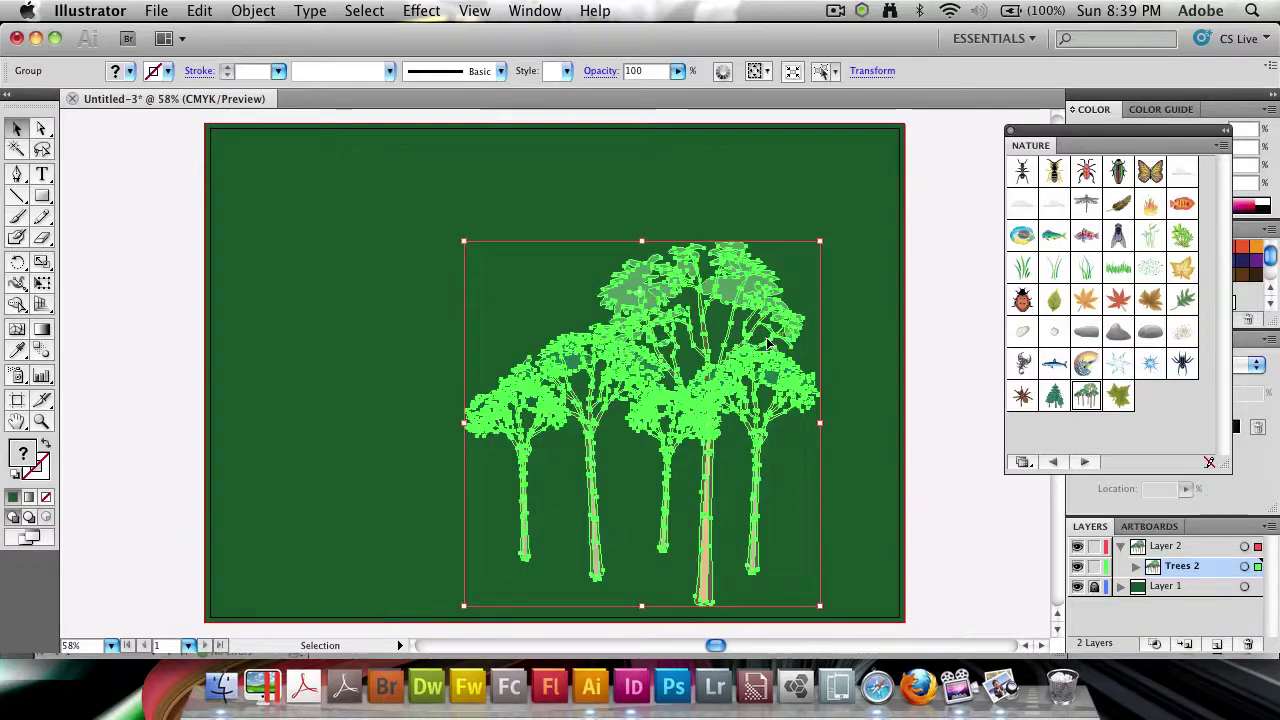
pyautogui.moveTo(683, 424); pyautogui.dragTo(833, 428)
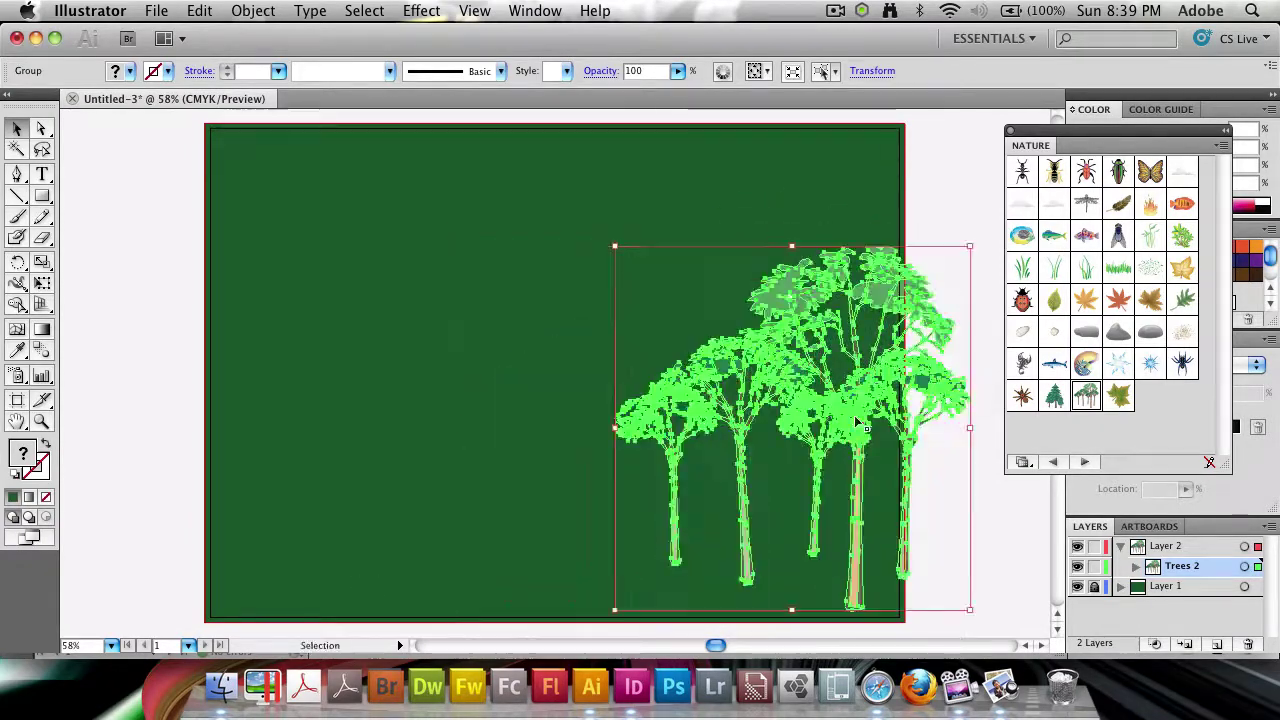
pyautogui.moveTo(971, 249); pyautogui.dragTo(1040, 174)
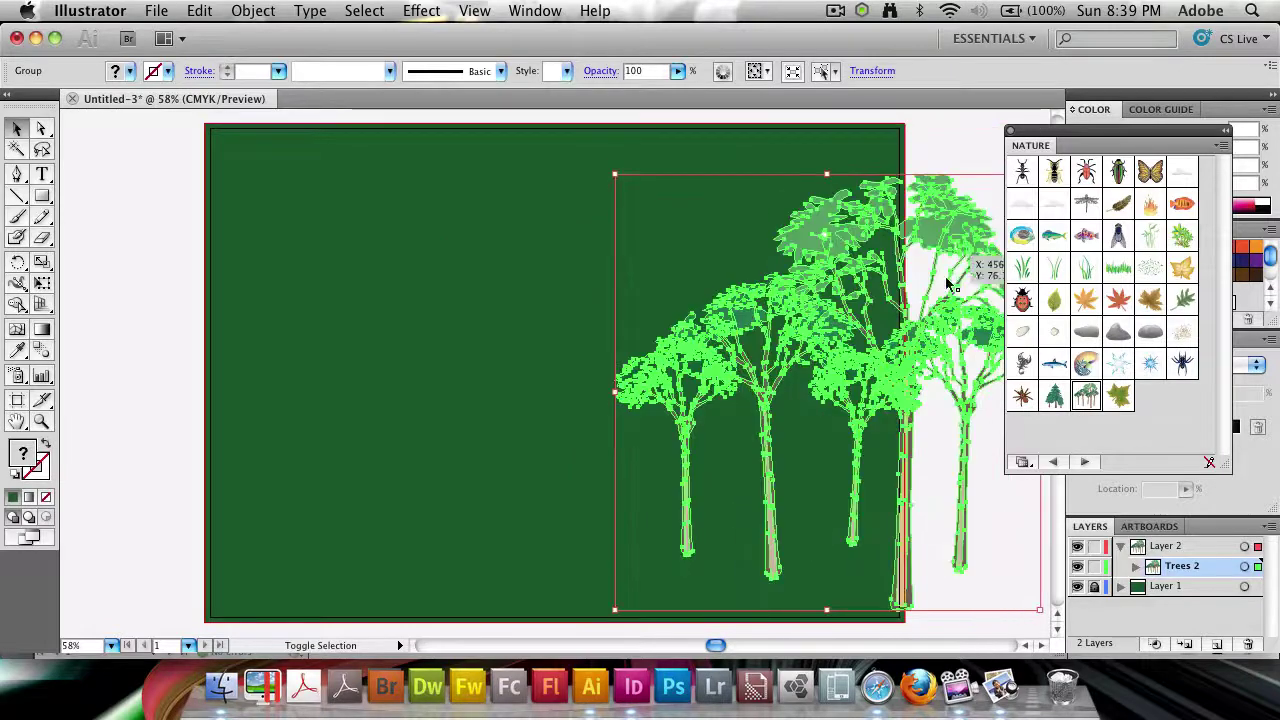
pyautogui.moveTo(906, 373)
pyautogui.mouseDown()
pyautogui.moveTo(893, 372)
pyautogui.moveTo(901, 380)
pyautogui.mouseUp()
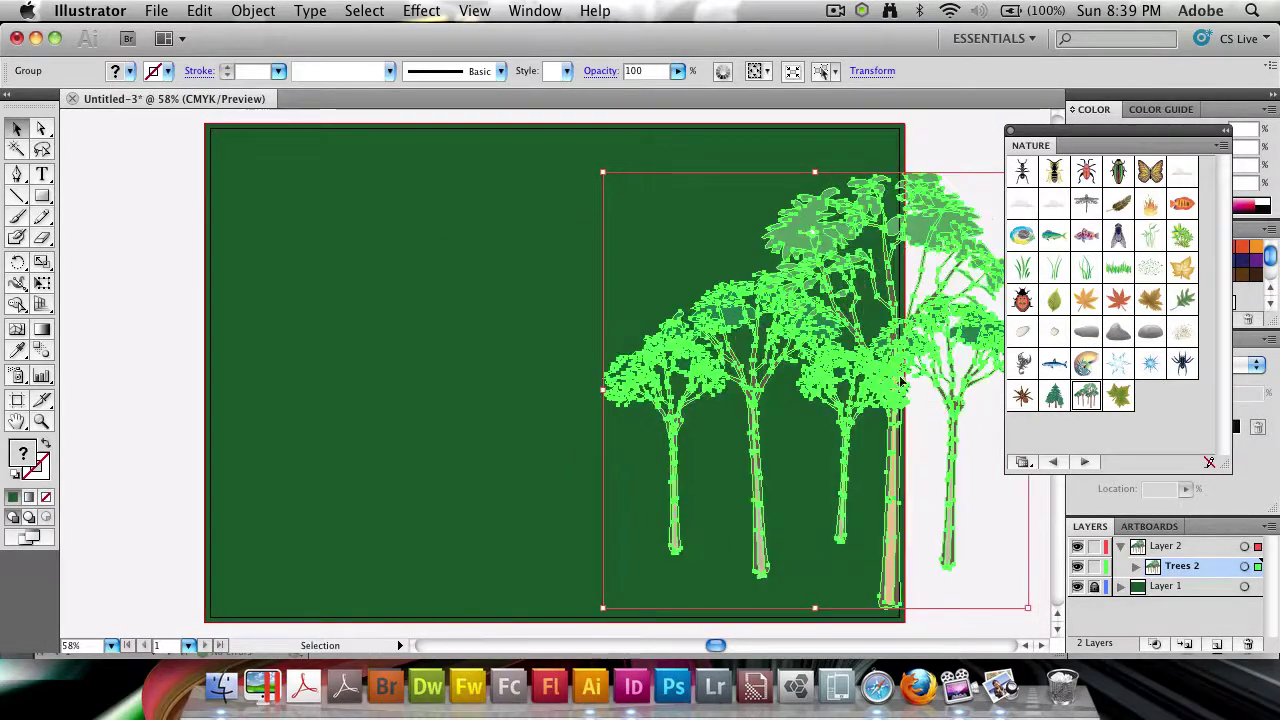
pyautogui.click(480, 365)
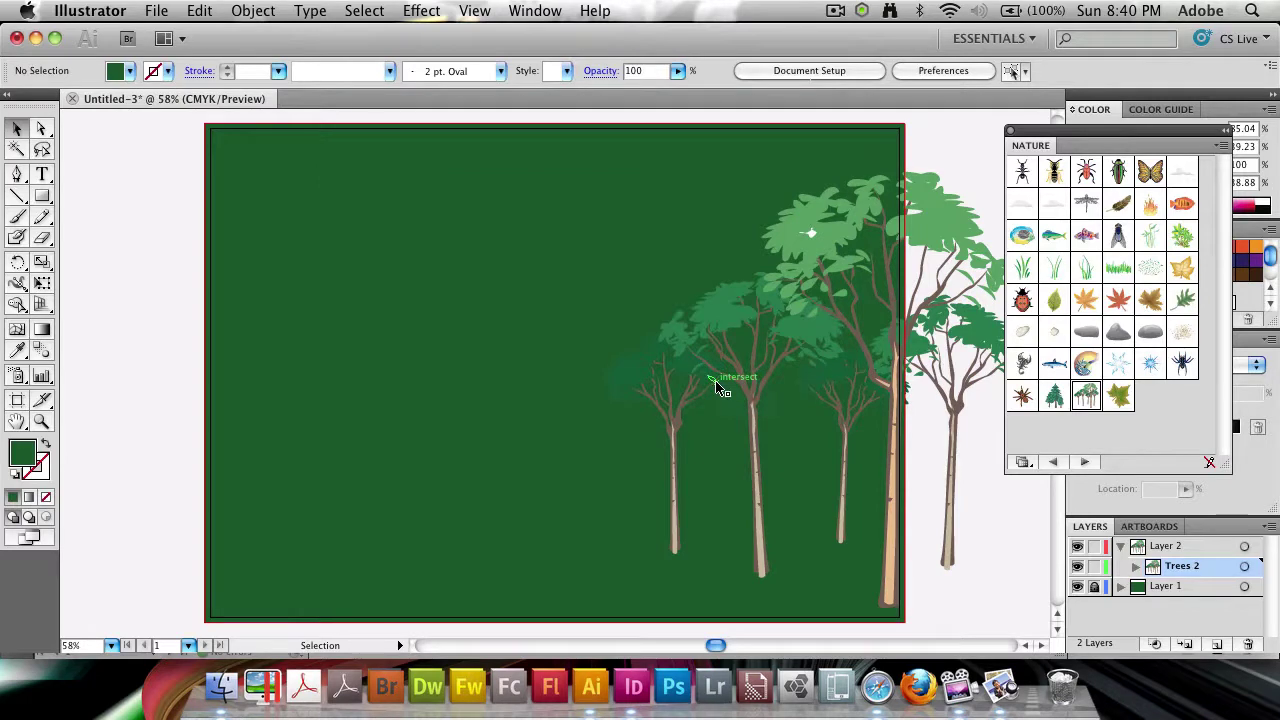
# - Isolate the nested tree group and delete the small tree at its far left
pyautogui.click(740, 298)
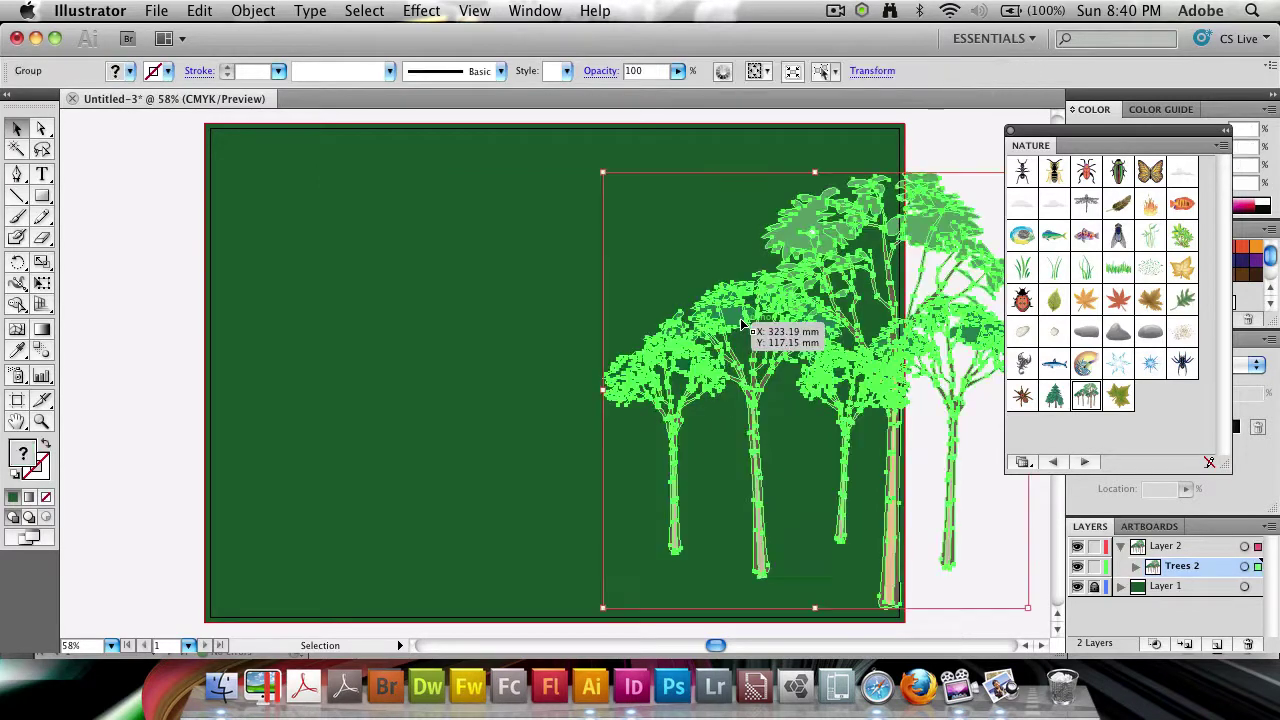
pyautogui.doubleClick(733, 305)
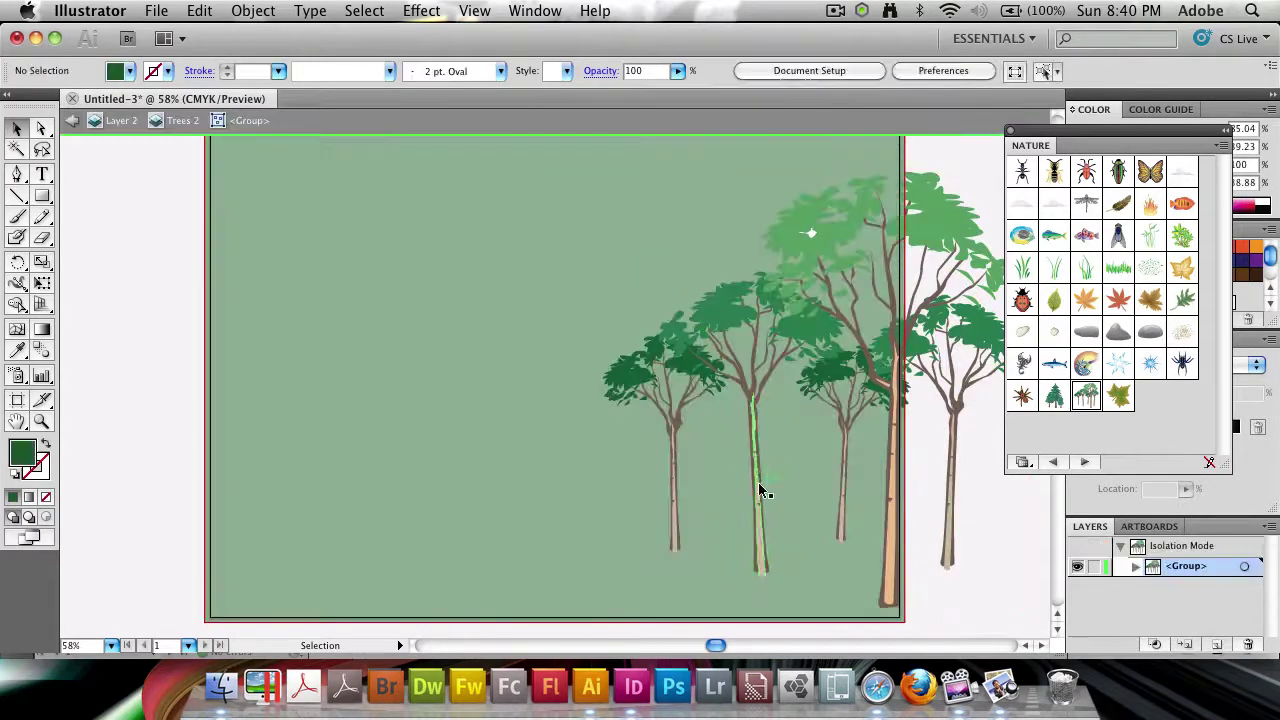
pyautogui.click(657, 370)
pyautogui.doubleClick(726, 332)
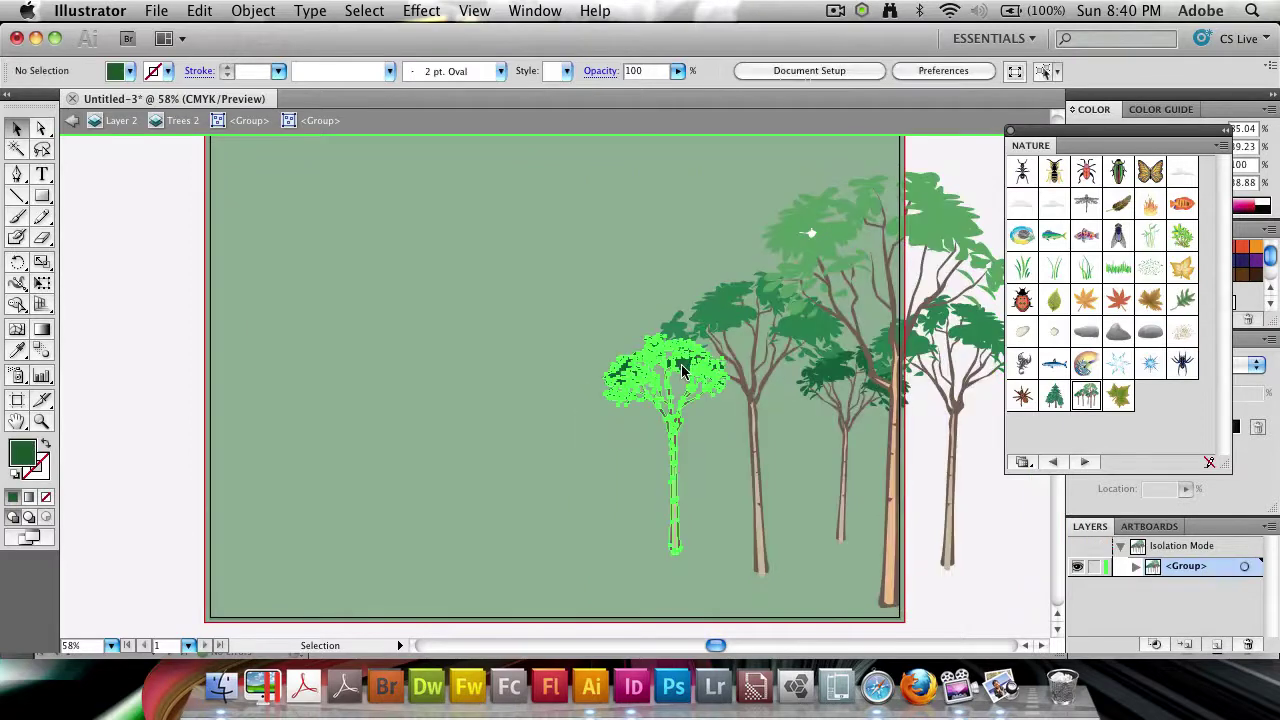
pyautogui.click(624, 366)
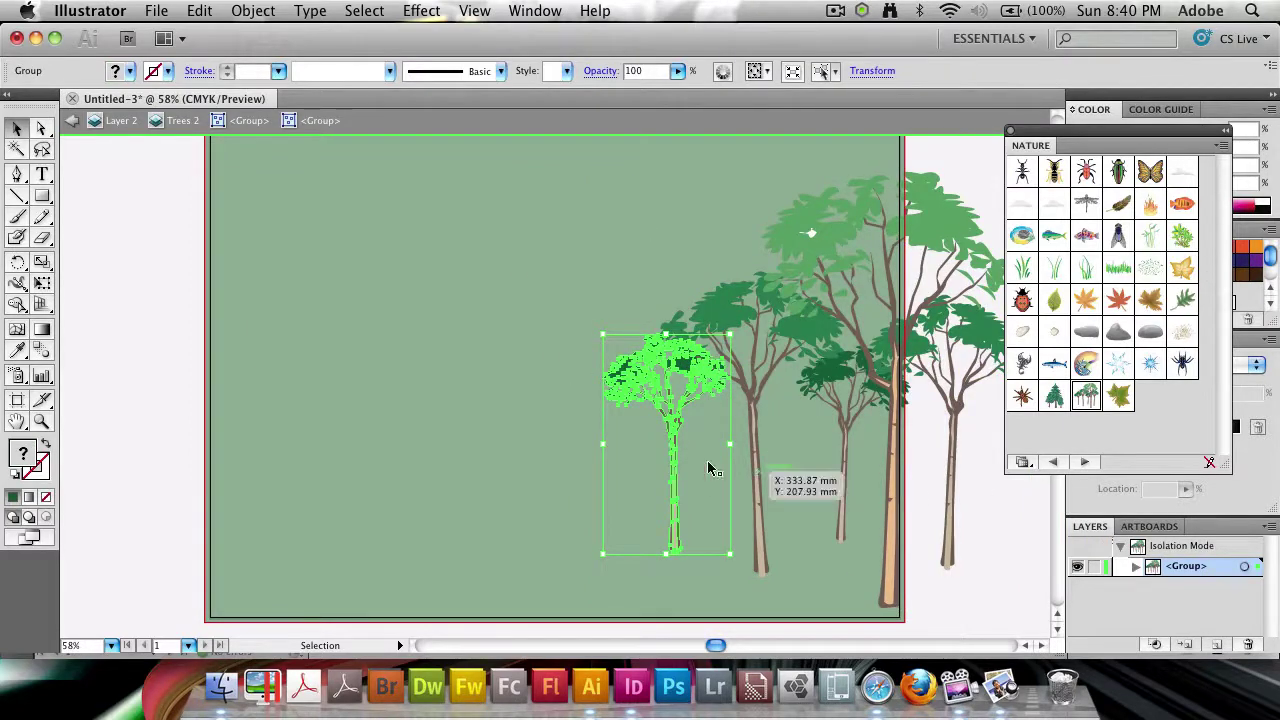
pyautogui.click(697, 388)
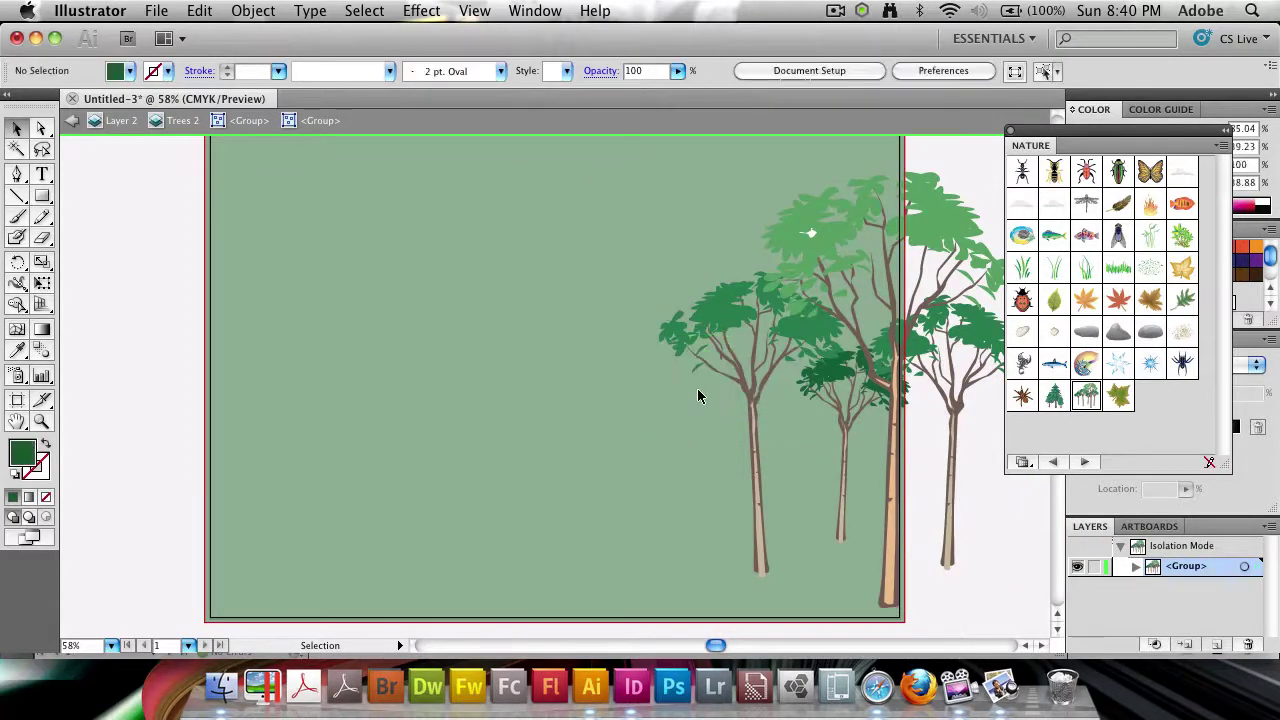
# - Move the two medium trees inward from both sides so they cluster beside the tallest tree
pyautogui.click(718, 333)
pyautogui.moveTo(718, 333); pyautogui.dragTo(774, 333)
pyautogui.moveTo(983, 350); pyautogui.dragTo(880, 345)
pyautogui.click(694, 474)
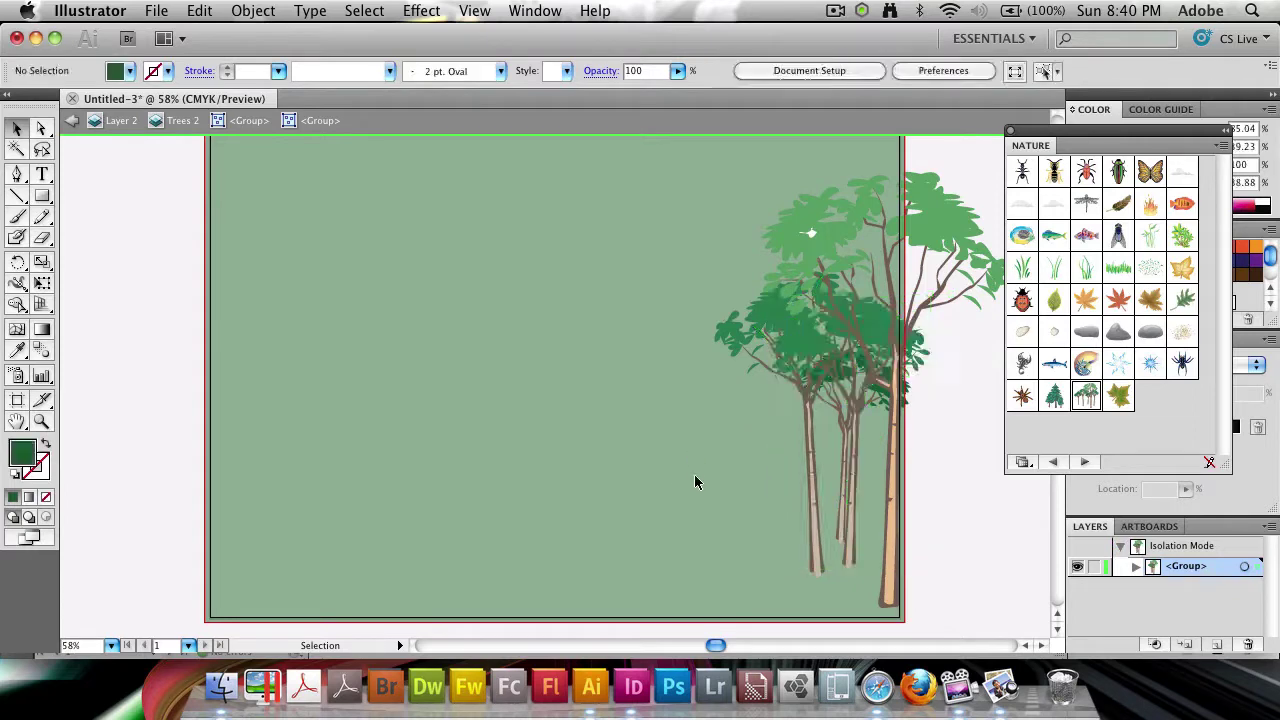
# - Shrink the smallest tree slightly and move it right, close to the tallest tree's trunk
pyautogui.click(845, 466)
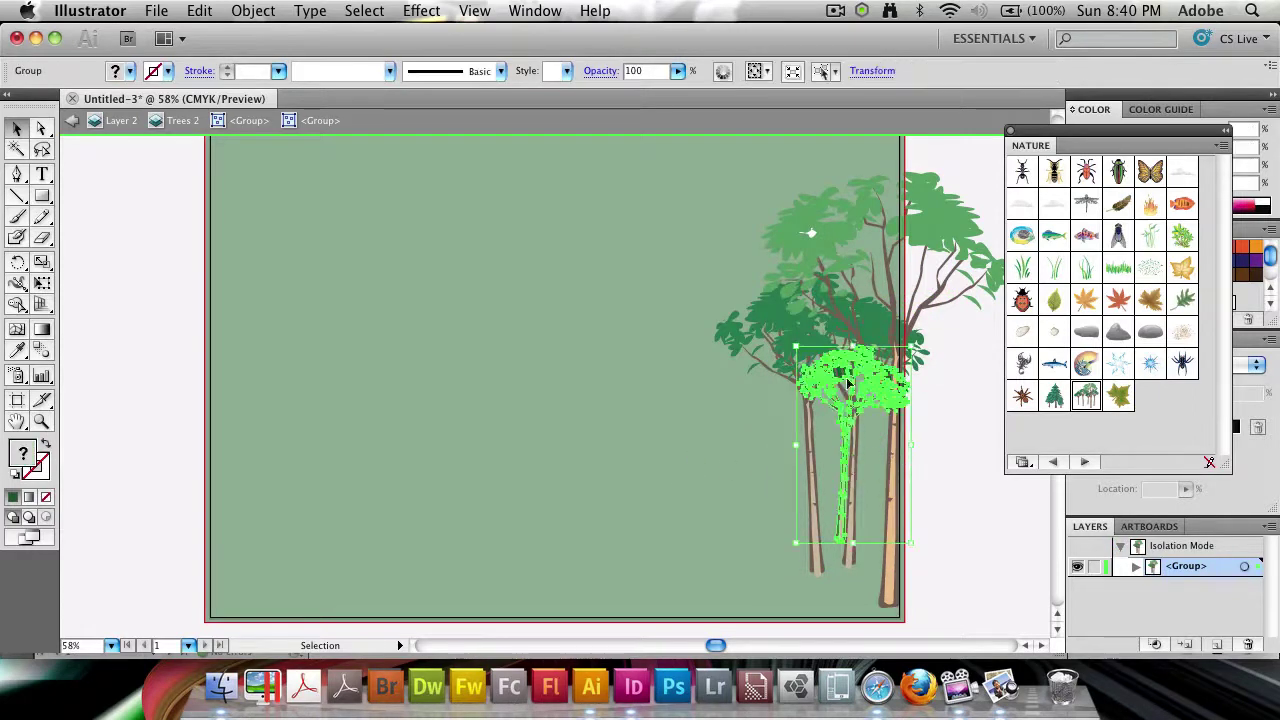
pyautogui.moveTo(796, 345); pyautogui.dragTo(810, 369)
pyautogui.moveTo(873, 410); pyautogui.dragTo(900, 411)
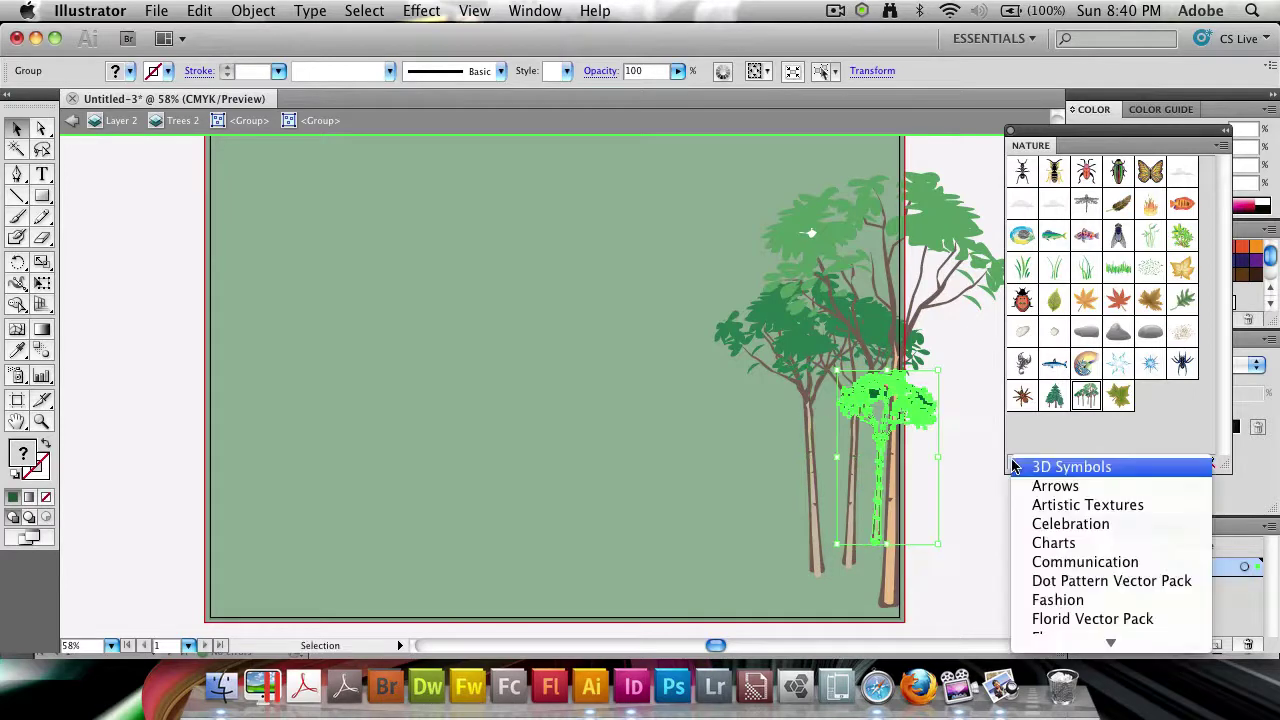
pyautogui.click(977, 421)
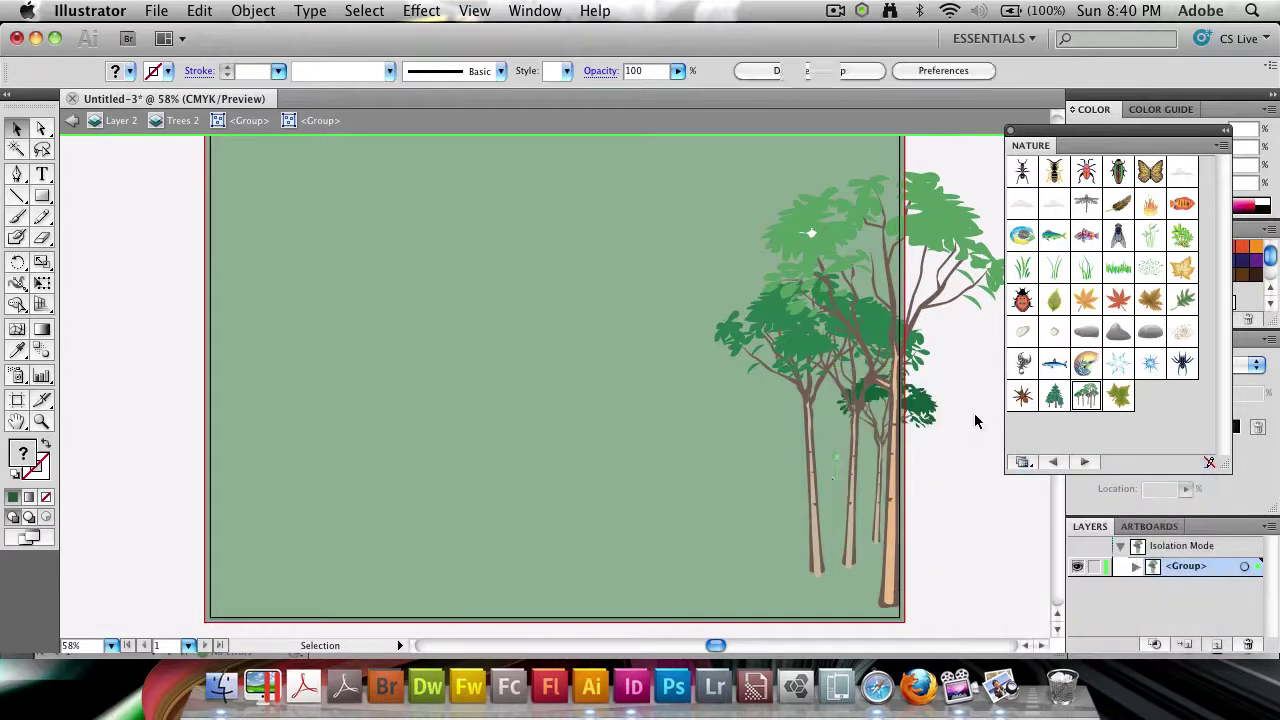
# - Exit isolation mode and shift the whole tree group slightly left along the artboard's right edge
pyautogui.click(75, 122)
pyautogui.click(75, 122)
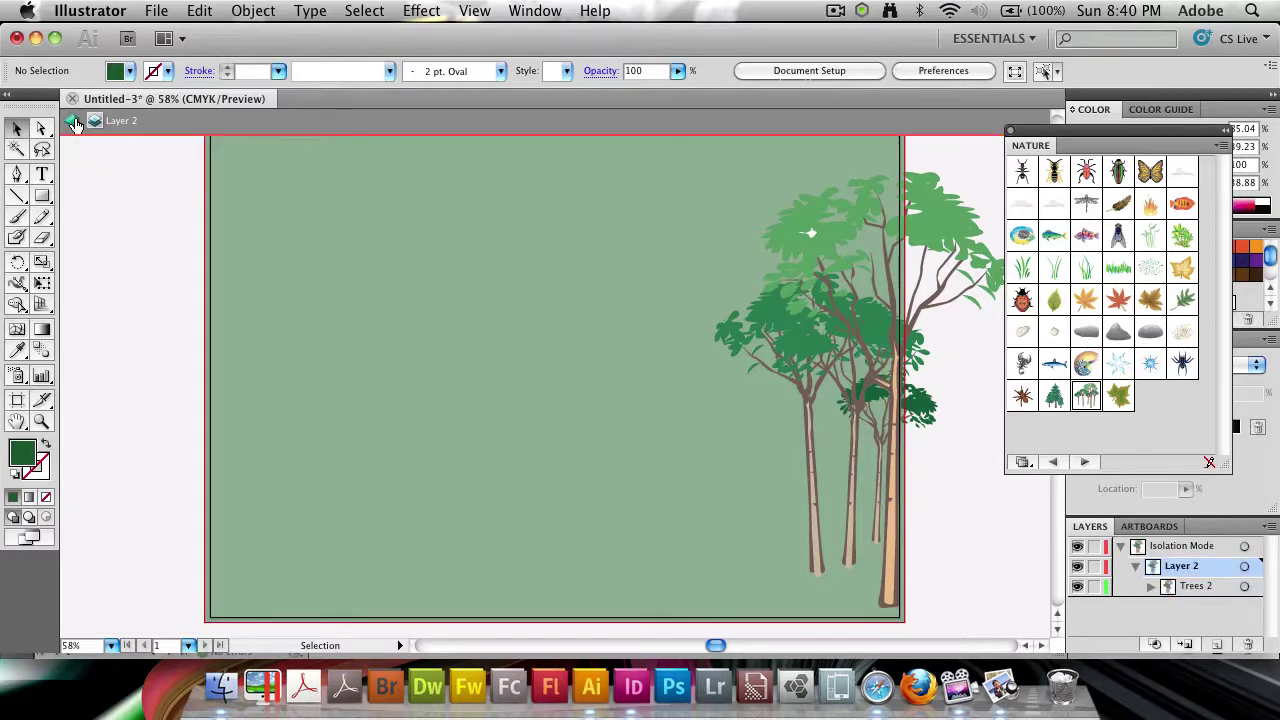
pyautogui.click(75, 122)
pyautogui.moveTo(888, 308); pyautogui.dragTo(845, 362)
pyautogui.click(952, 147)
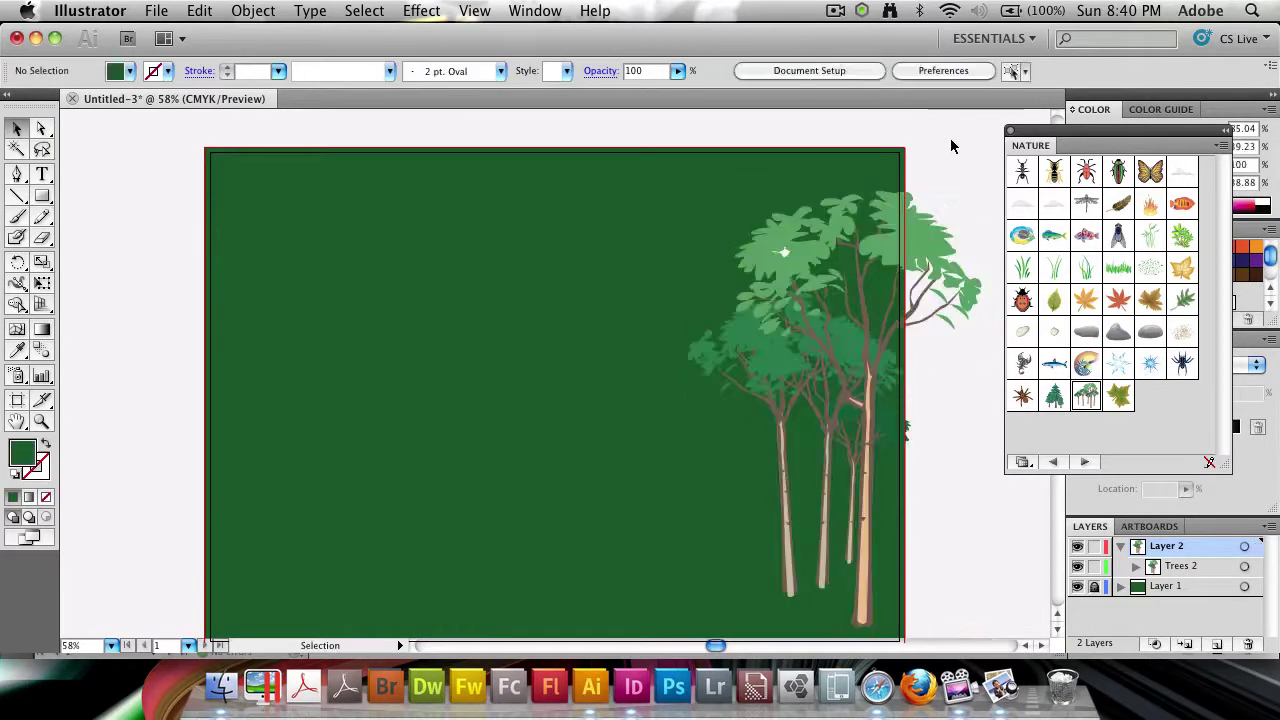
pyautogui.scroll(-2, 951, 160)
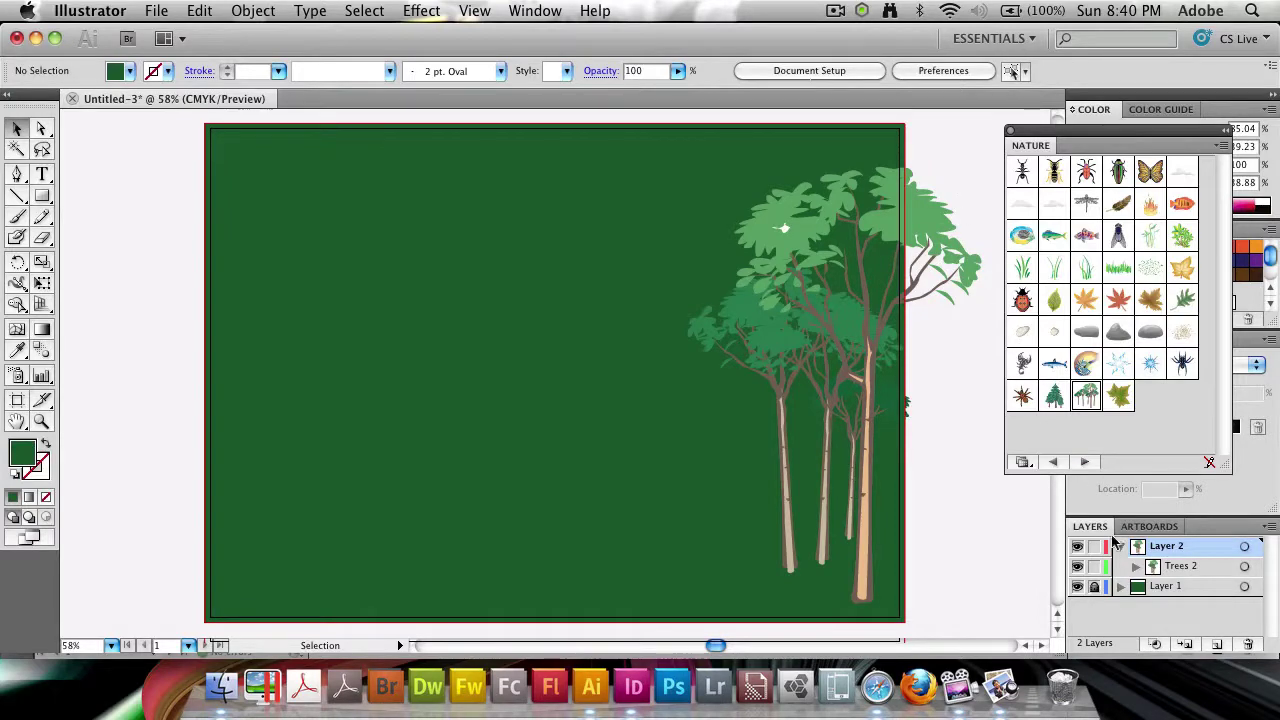
# - Unlock Layer 1 and draw a rectangle on it spanning the full width of the artboard's lower edge, out to the bleed
pyautogui.click(1170, 590)
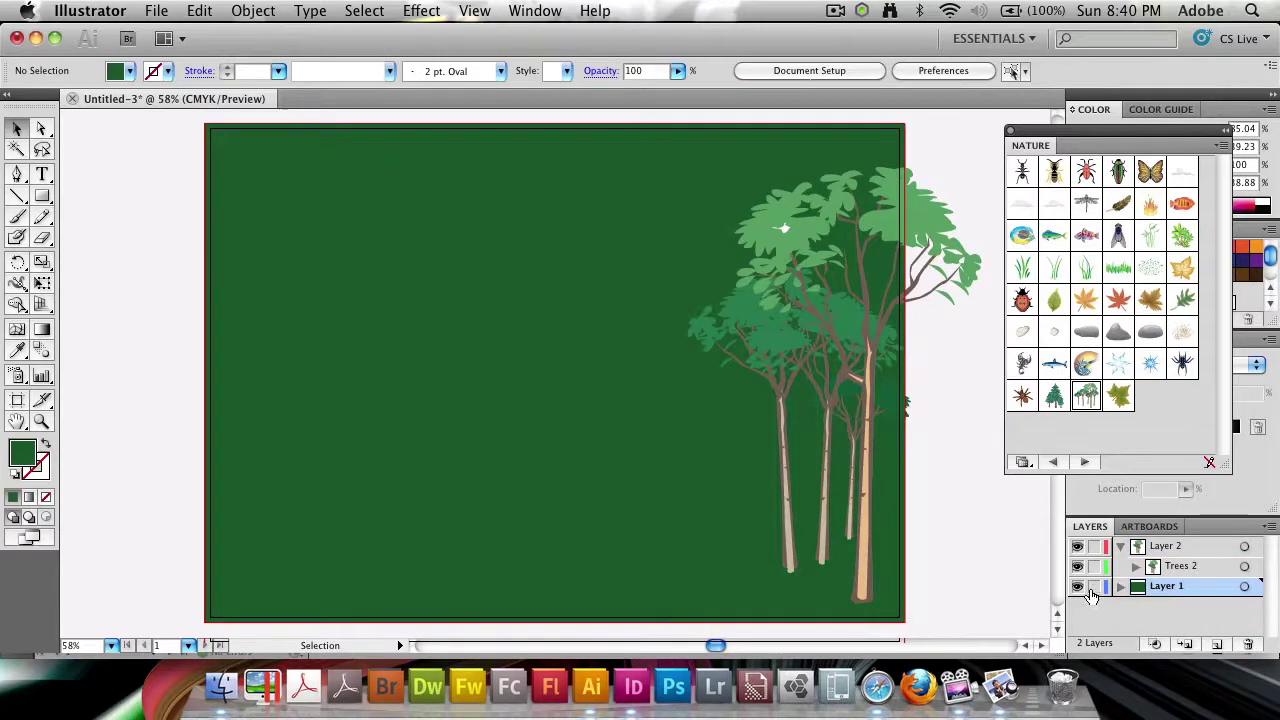
pyautogui.click(42, 196)
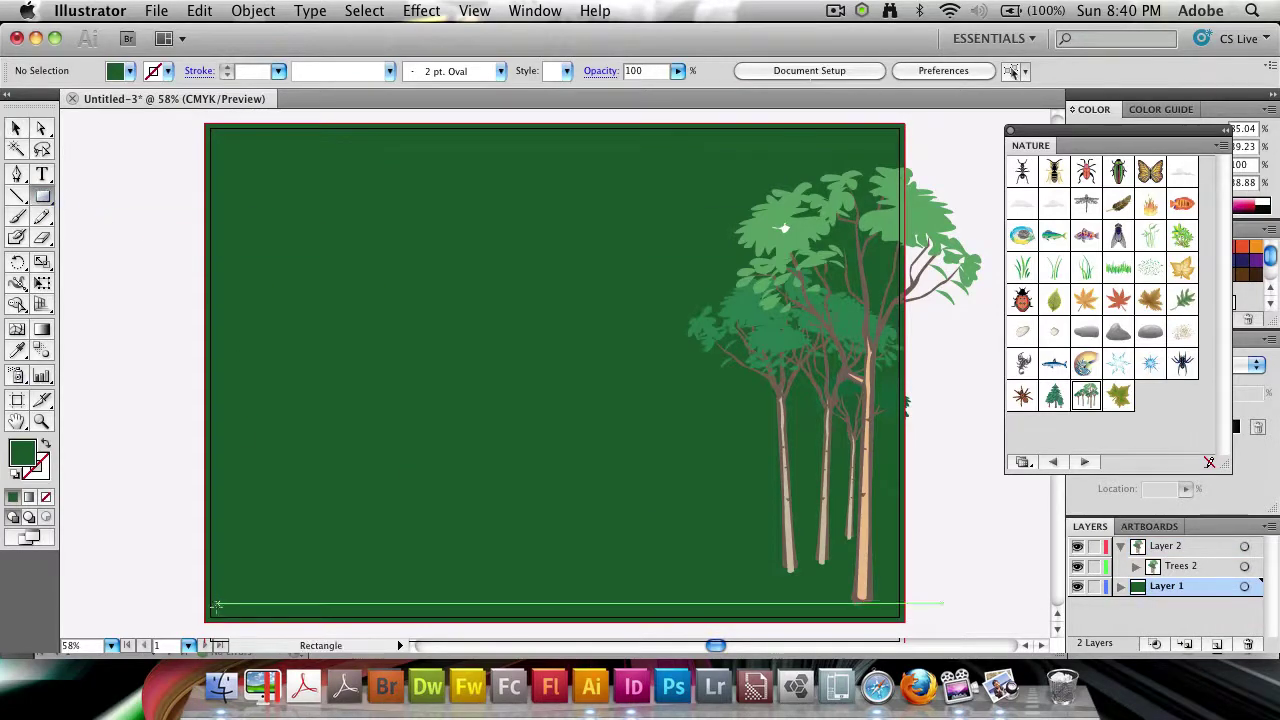
pyautogui.moveTo(215, 605); pyautogui.dragTo(903, 539)
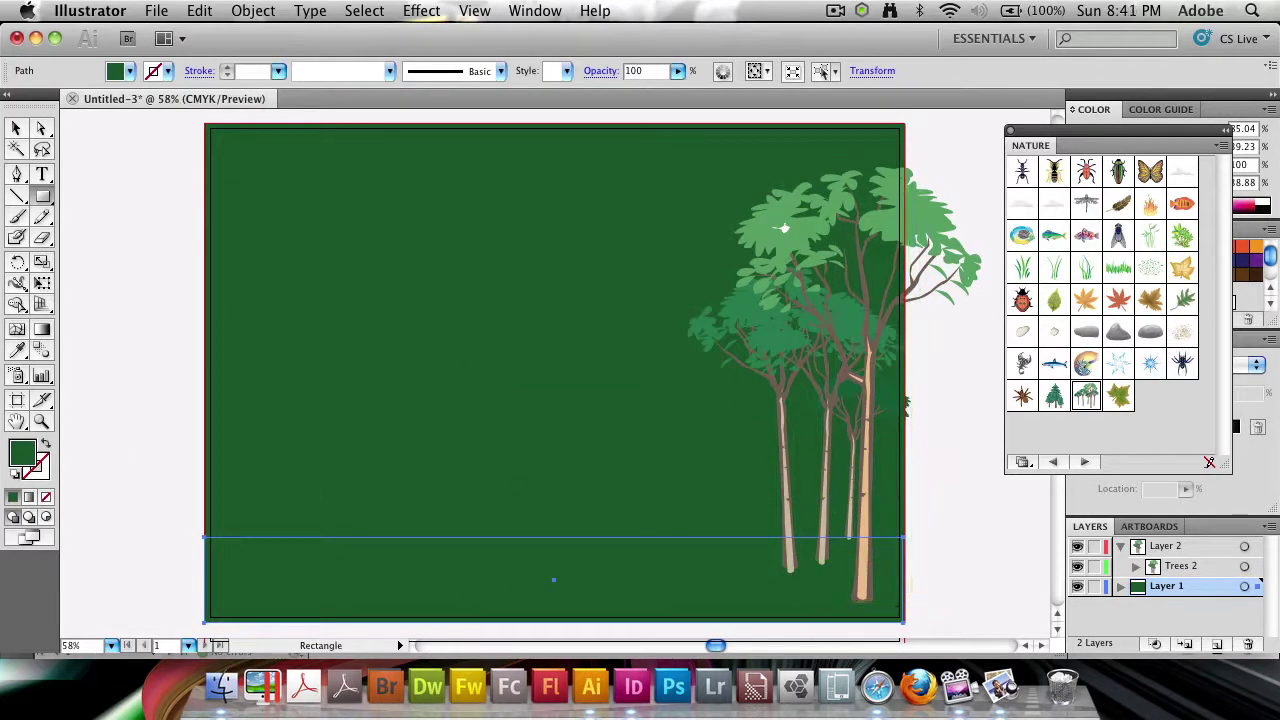
# - Fill the new ground rectangle with brown 664F2A and deselect it
pyautogui.doubleClick(17, 458)
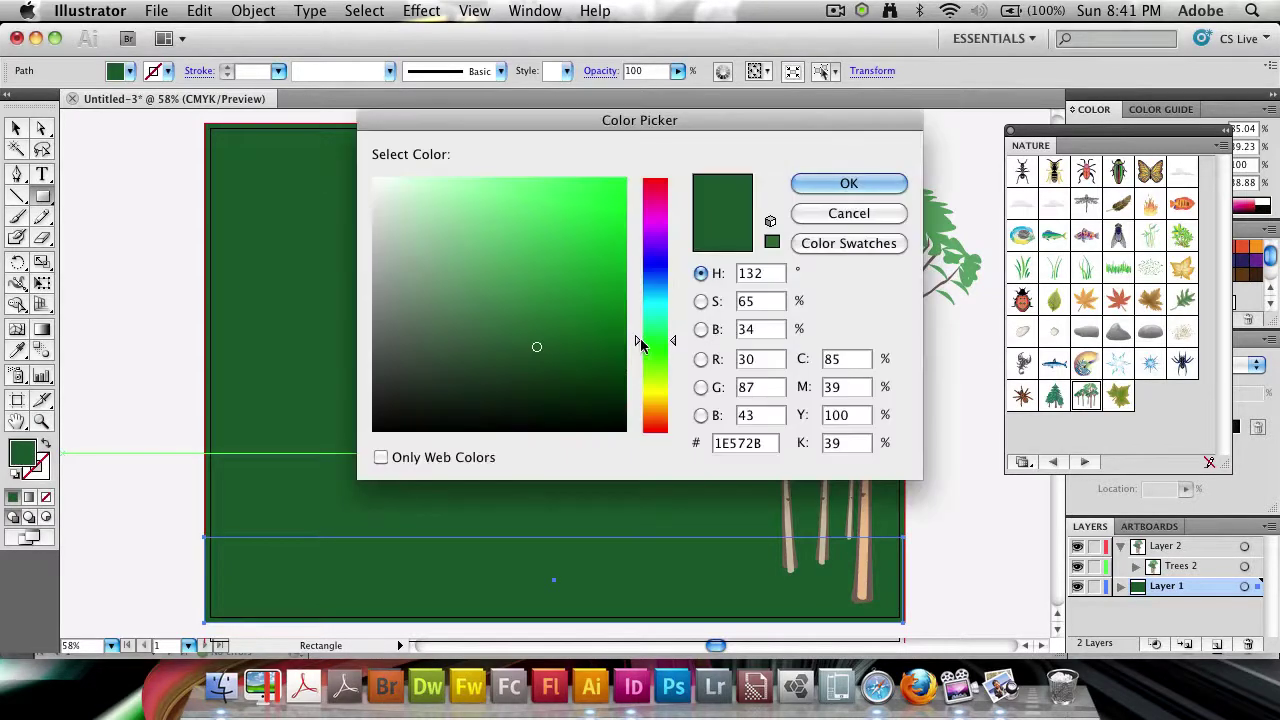
pyautogui.moveTo(663, 380); pyautogui.dragTo(670, 405)
pyautogui.moveTo(528, 345)
pyautogui.mouseDown()
pyautogui.moveTo(539, 302)
pyautogui.moveTo(571, 366)
pyautogui.moveTo(524, 330)
pyautogui.mouseUp()
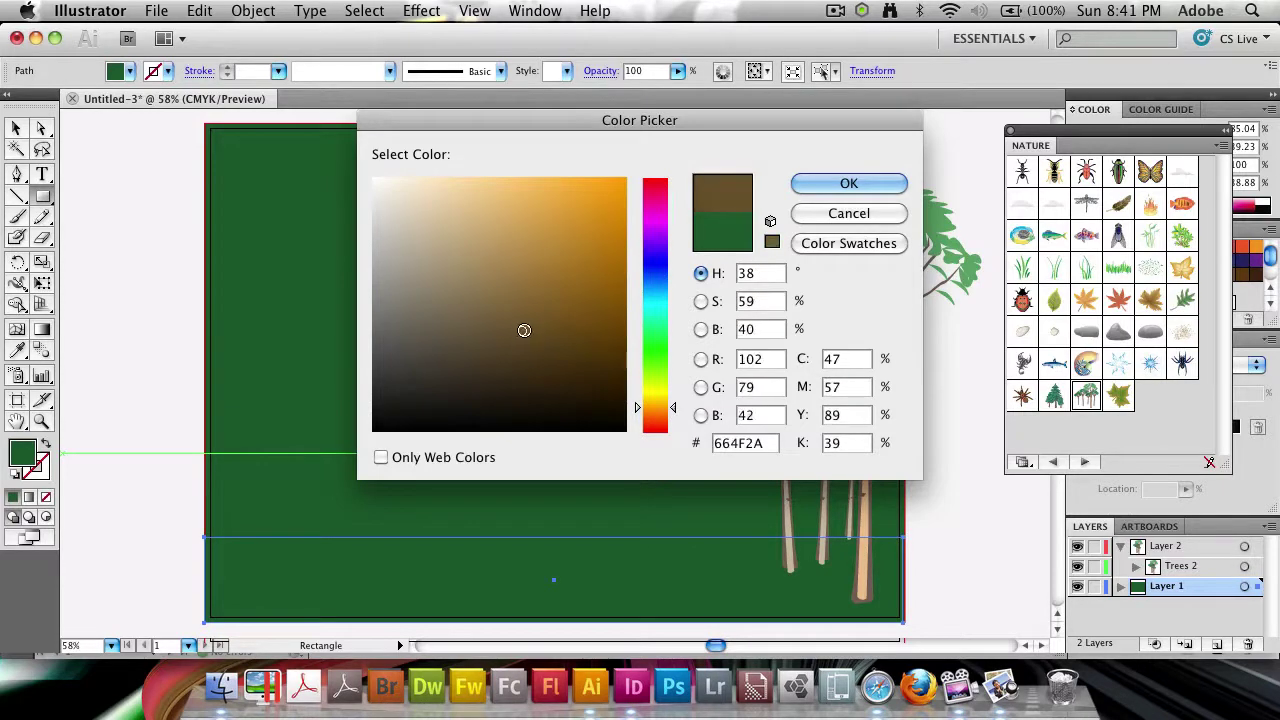
pyautogui.click(810, 181)
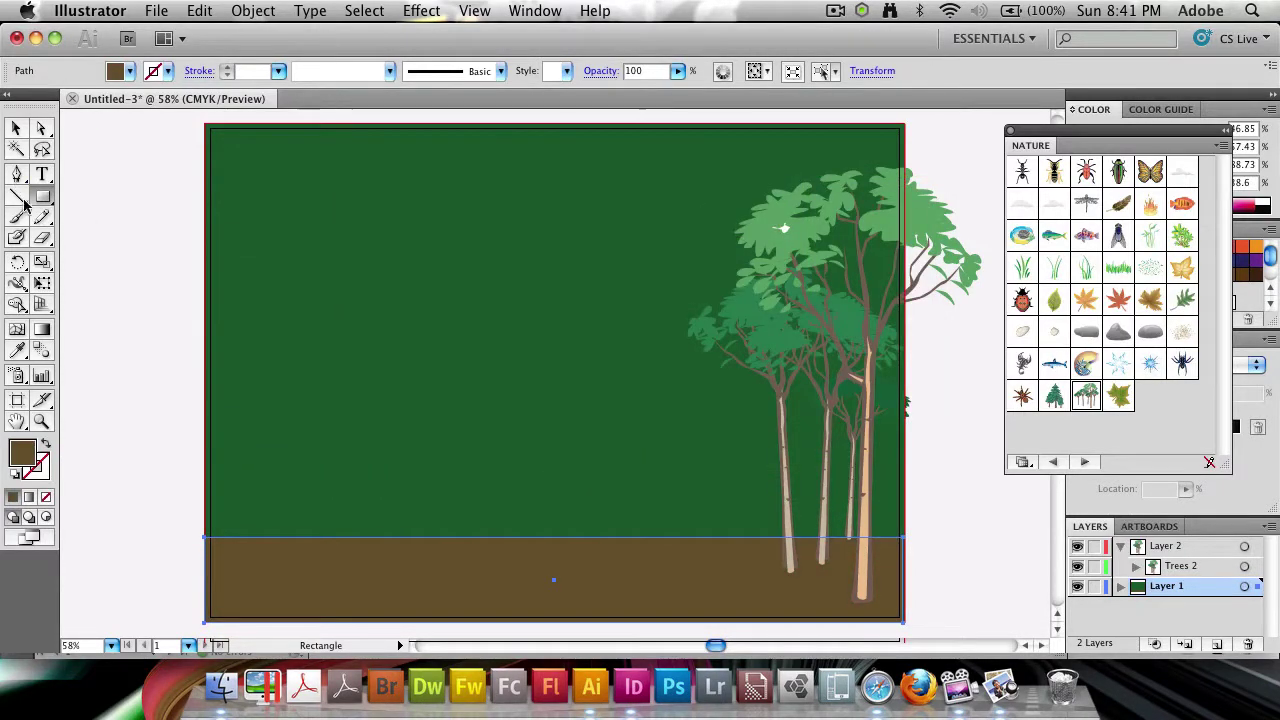
pyautogui.click(17, 131)
pyautogui.click(930, 560)
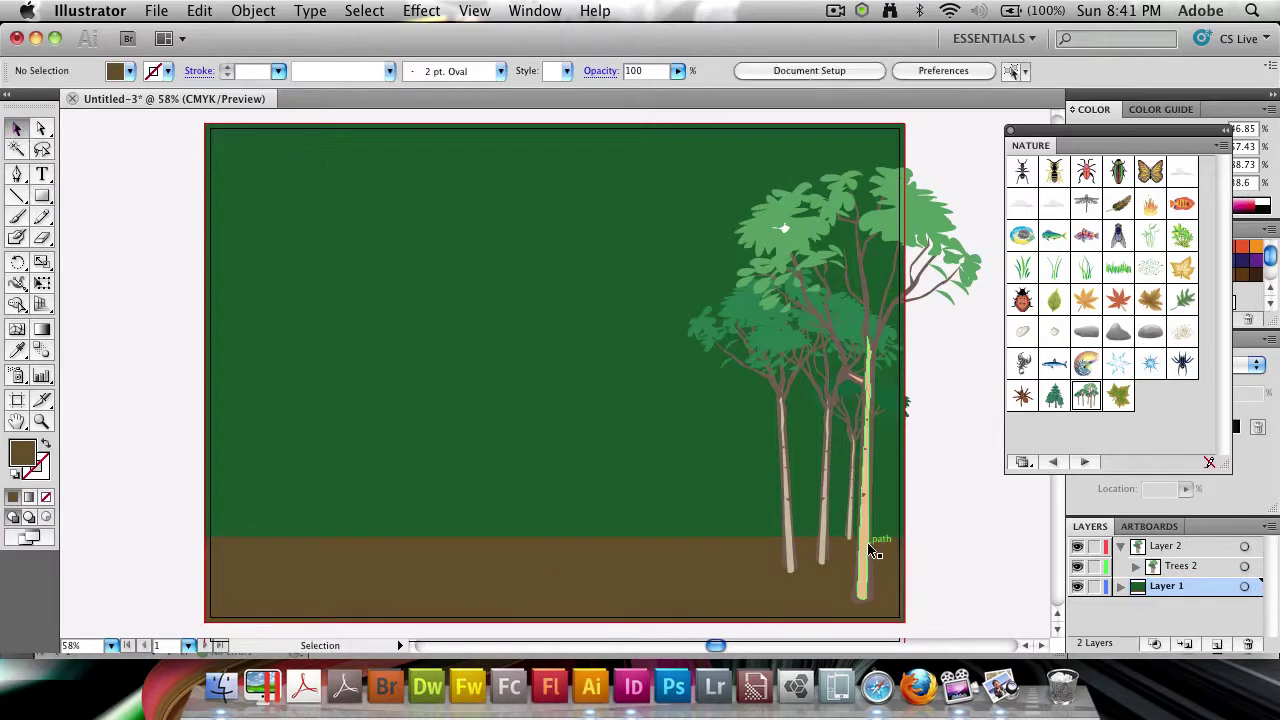
# - Lock Layer 1 again and collapse Layer 2, keeping Layer 2 as the active layer
pyautogui.click(705, 612)
pyautogui.moveTo(904, 582); pyautogui.dragTo(906, 580)
pyautogui.click(938, 570)
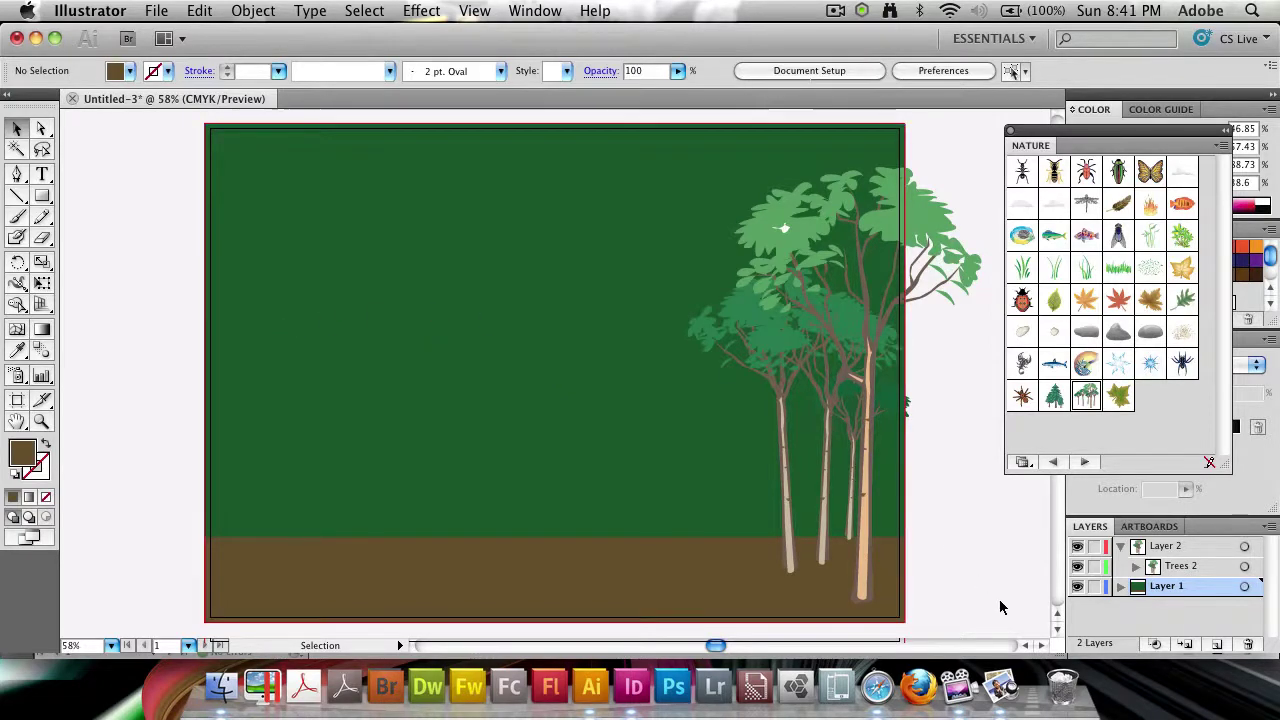
pyautogui.click(1094, 590)
pyautogui.click(1120, 546)
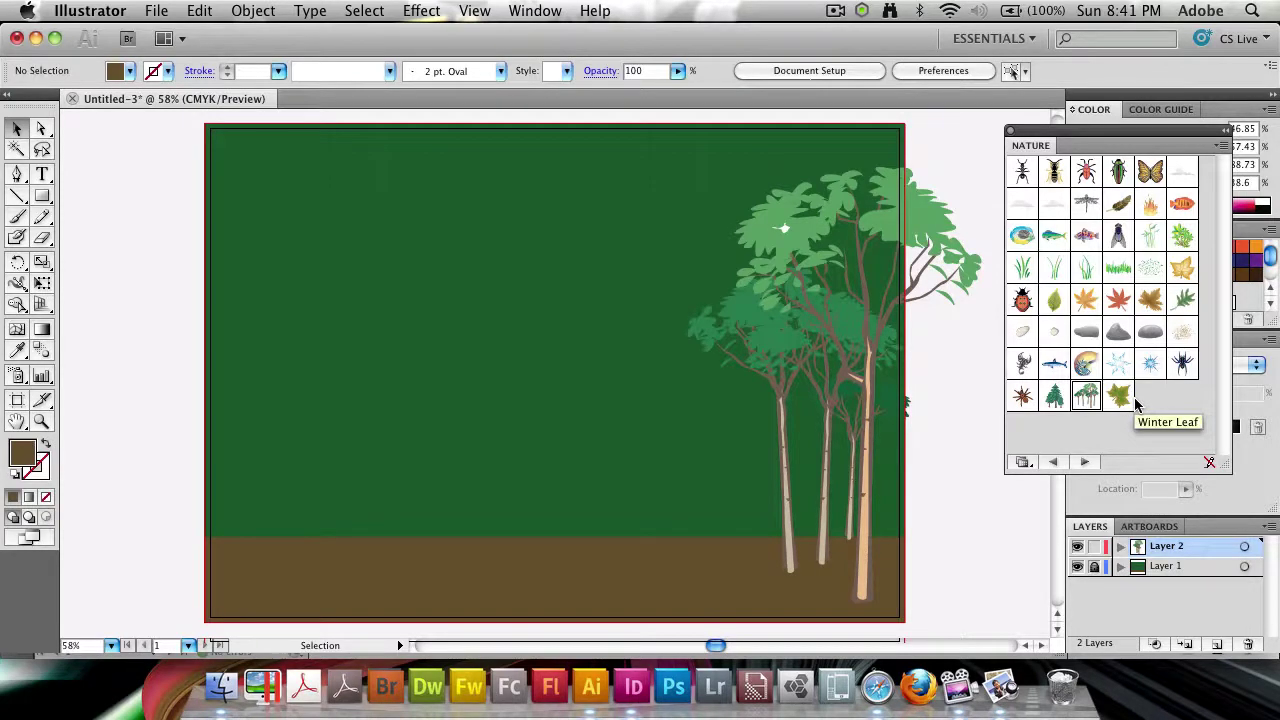
# - Place a Foliage 2 symbol to the left of the trees and send it backward behind them
pyautogui.click(1185, 236)
pyautogui.moveTo(717, 503); pyautogui.dragTo(693, 418)
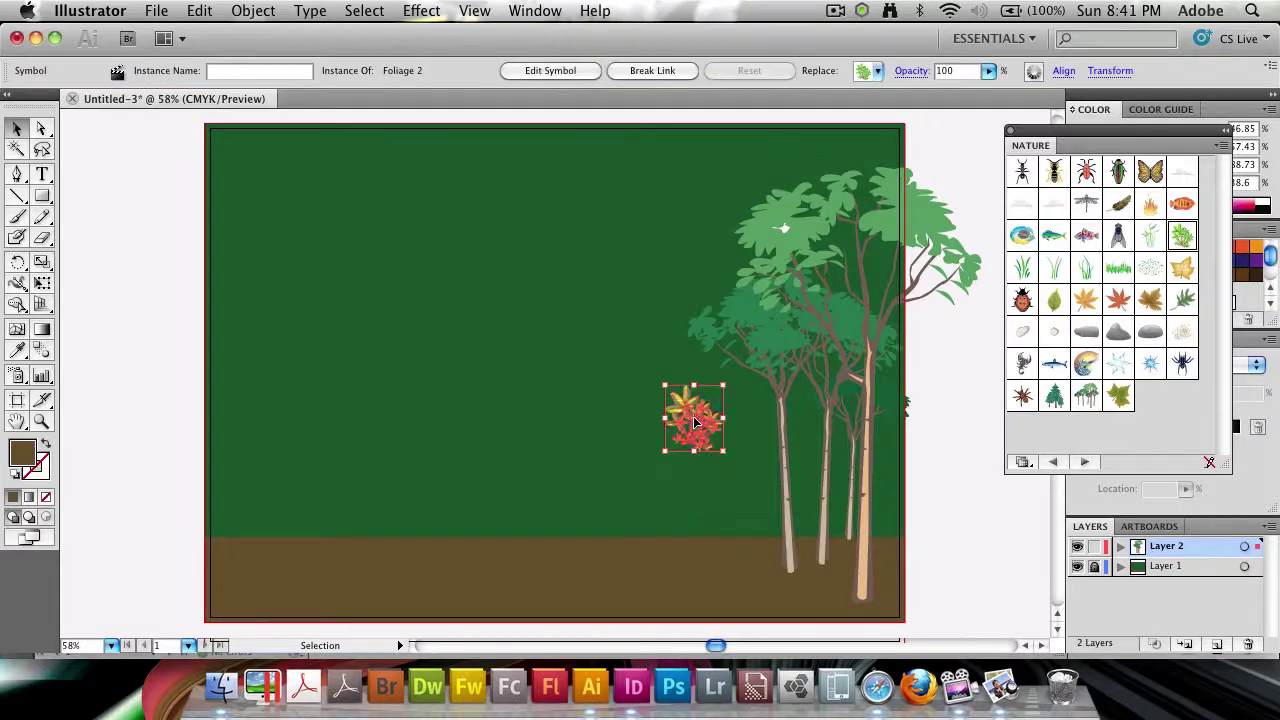
pyautogui.rightClick(700, 398)
pyautogui.moveTo(785, 530)
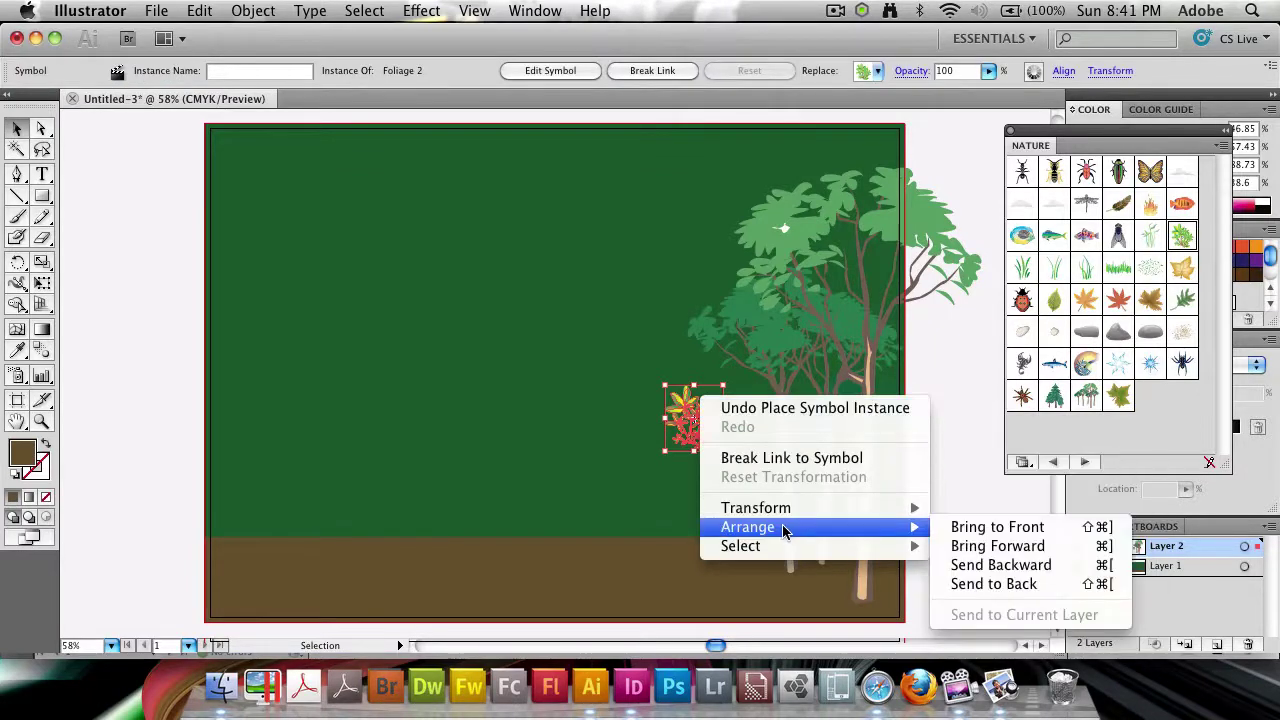
pyautogui.click(968, 568)
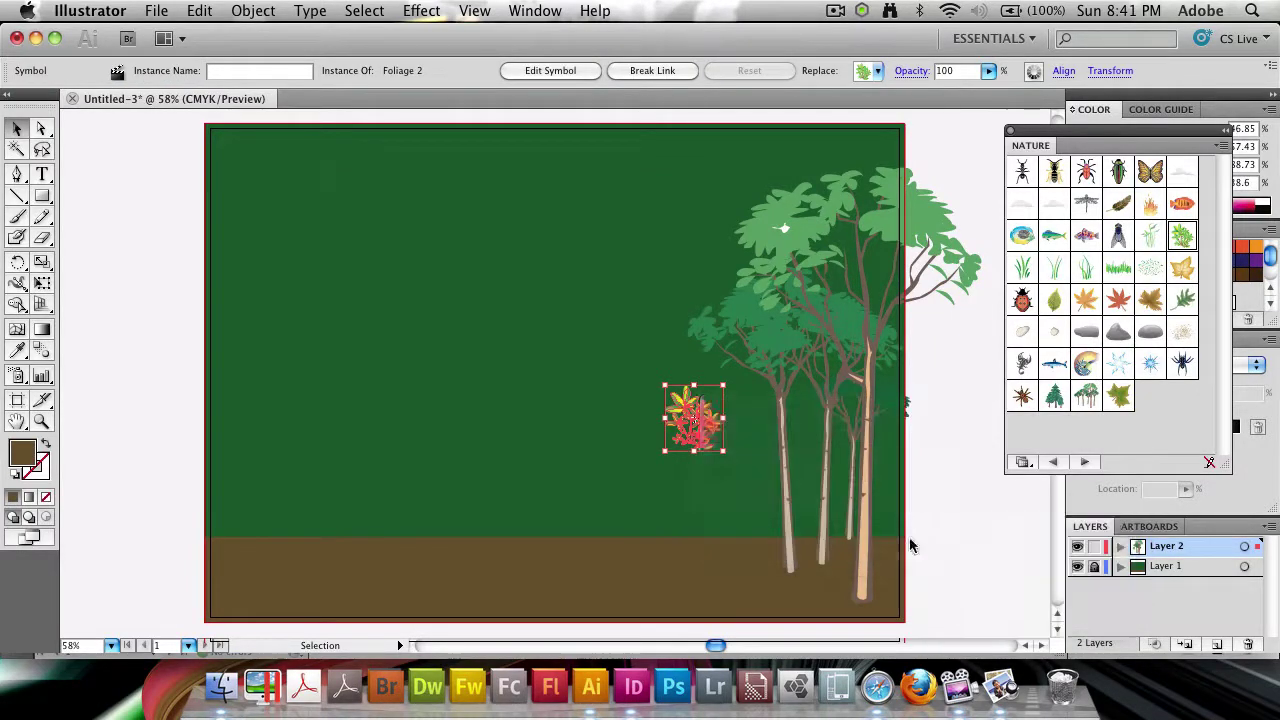
# - Move the foliage down to the leftmost trunk's base, so it sits where the green background meets the brown ground
pyautogui.scroll(2, 909, 537)
pyautogui.moveTo(713, 481); pyautogui.dragTo(805, 585)
pyautogui.scroll(-2, 805, 570)
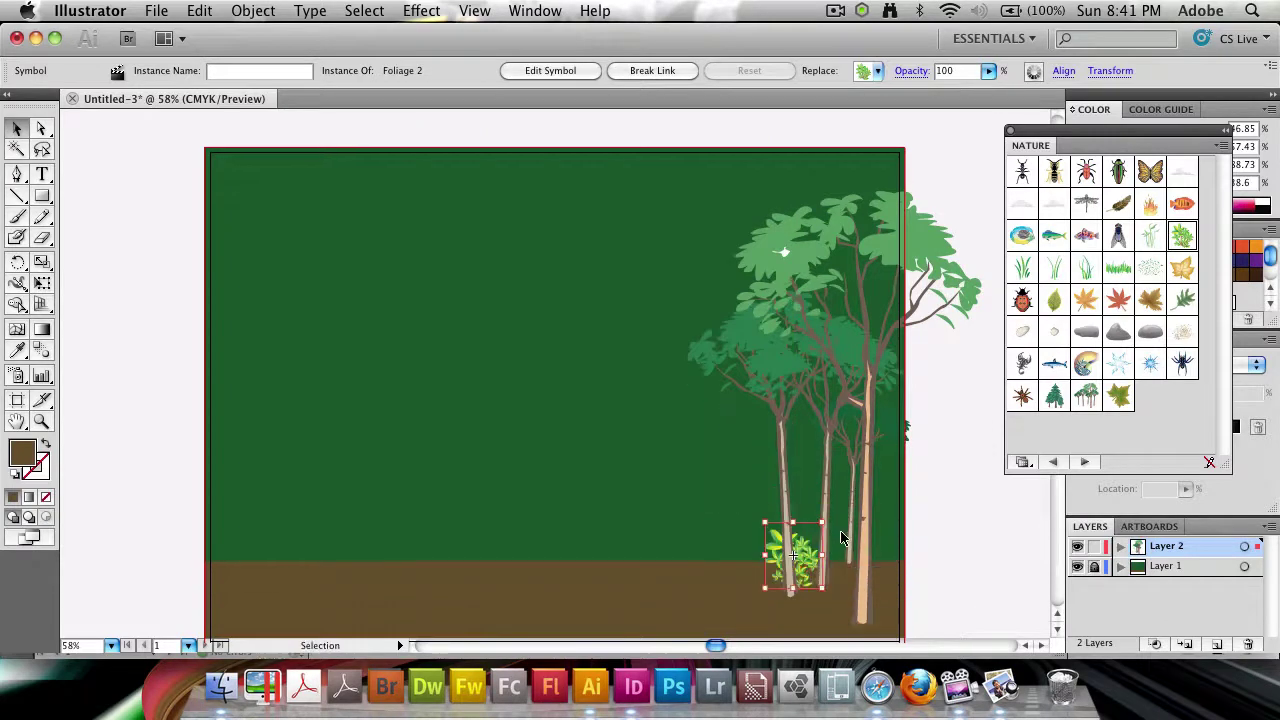
pyautogui.moveTo(805, 540); pyautogui.dragTo(806, 516)
pyautogui.scroll(-4, 808, 514)
pyautogui.scroll(3, 822, 498)
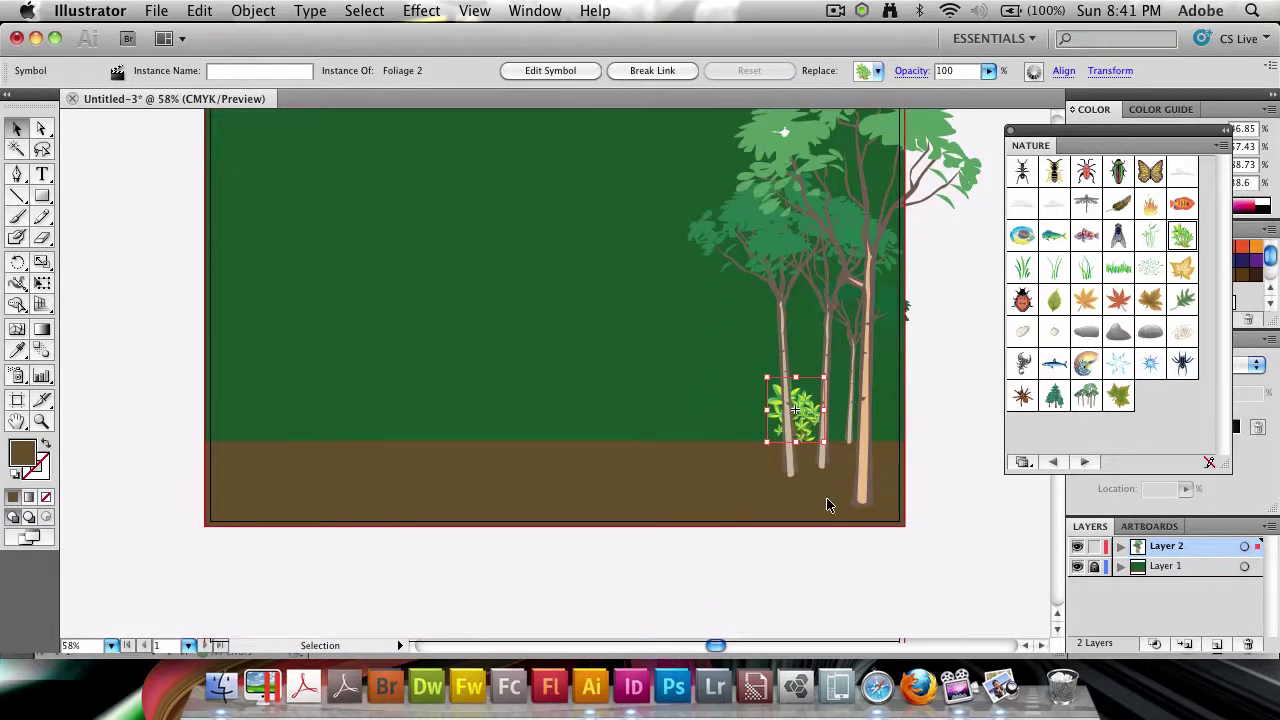
pyautogui.moveTo(806, 491)
pyautogui.mouseDown()
pyautogui.moveTo(790, 492)
pyautogui.moveTo(815, 505)
pyautogui.moveTo(791, 495)
pyautogui.mouseUp()
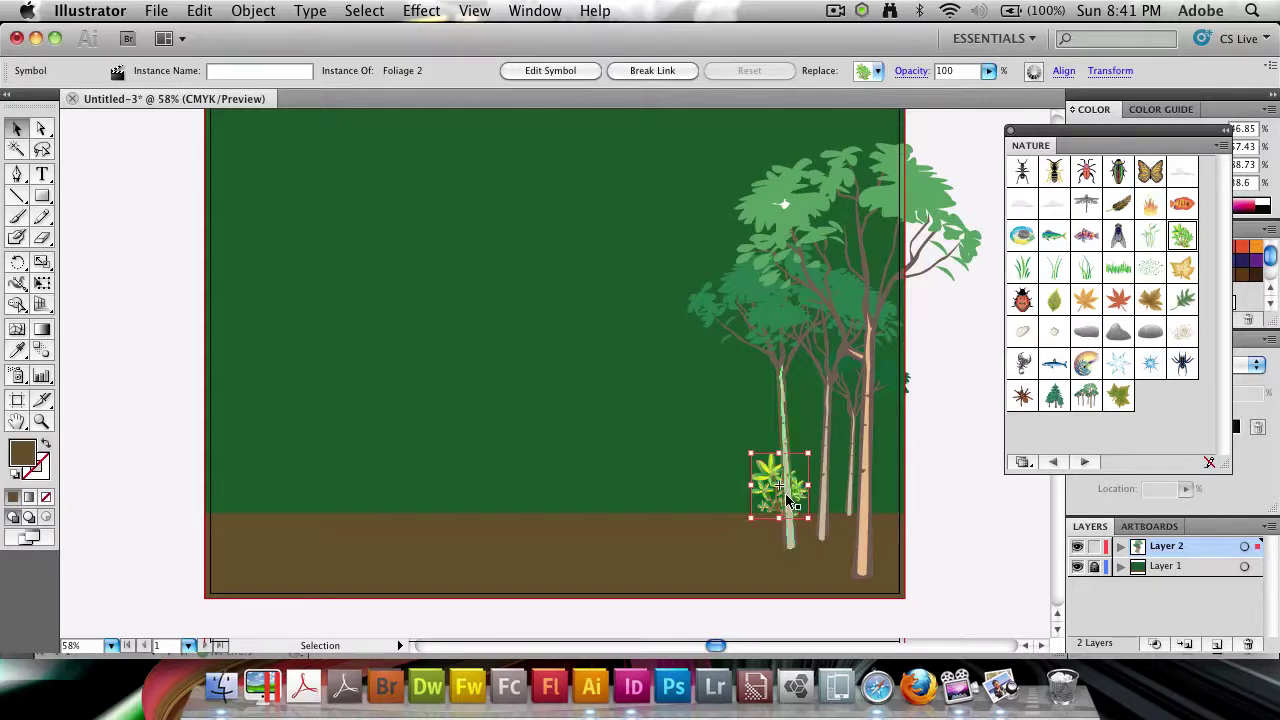
# - Duplicate the foliage rightward behind the trunks up to the tallest tree, rotating the last copy slightly
pyautogui.click(786, 508)
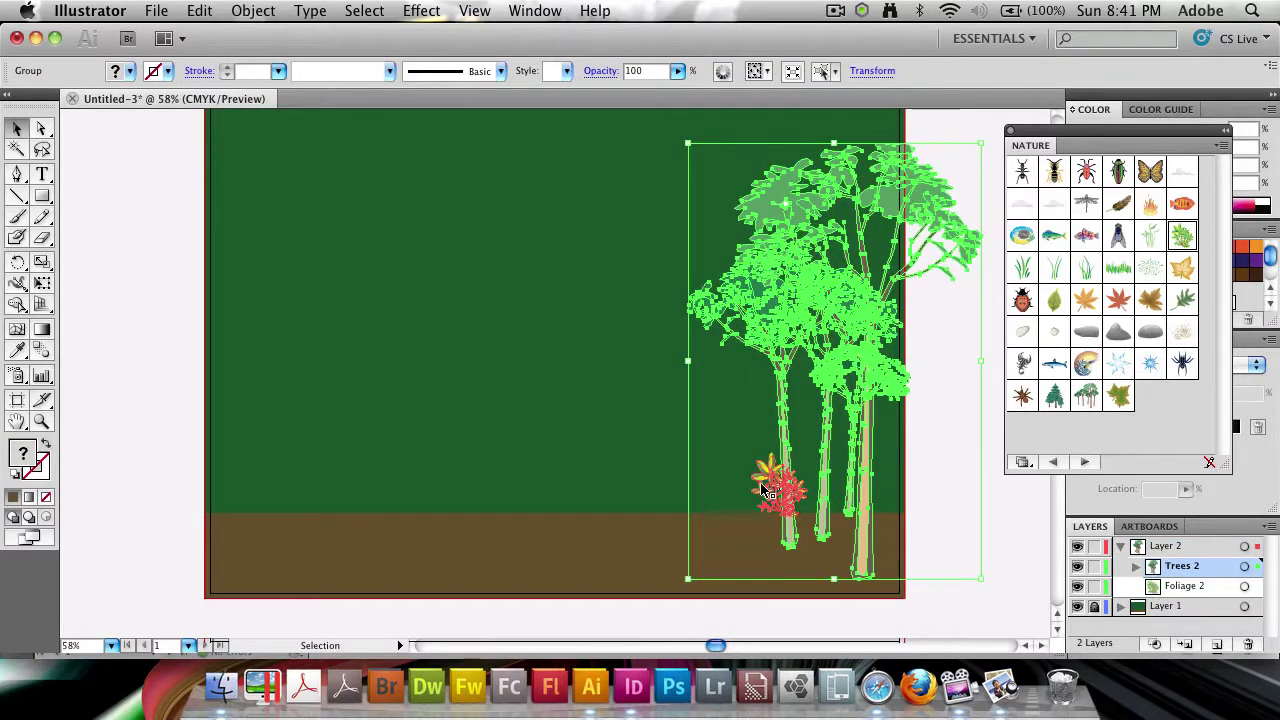
pyautogui.click(762, 497)
pyautogui.moveTo(762, 497); pyautogui.dragTo(808, 490)
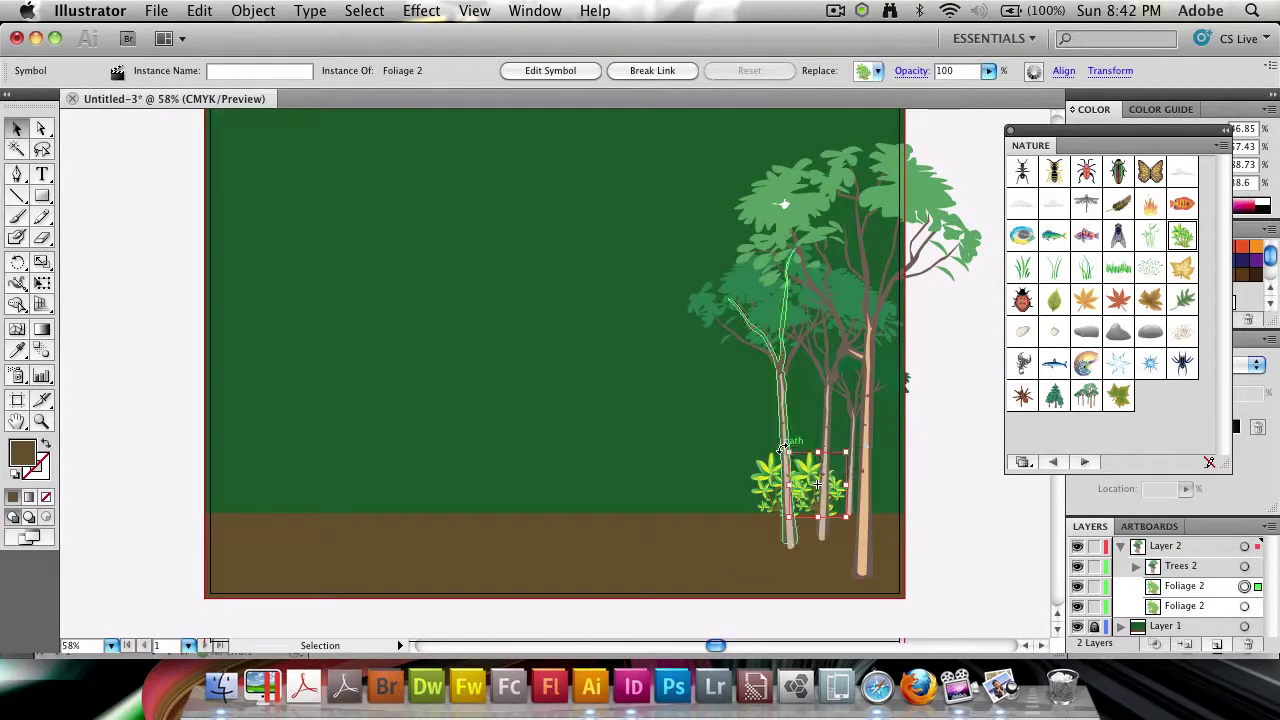
pyautogui.moveTo(786, 445); pyautogui.dragTo(907, 456)
pyautogui.moveTo(896, 521)
pyautogui.mouseDown()
pyautogui.moveTo(768, 522)
pyautogui.moveTo(773, 533)
pyautogui.moveTo(818, 482)
pyautogui.moveTo(808, 462)
pyautogui.moveTo(808, 491)
pyautogui.moveTo(828, 486)
pyautogui.moveTo(860, 510)
pyautogui.moveTo(885, 494)
pyautogui.moveTo(889, 514)
pyautogui.mouseUp()
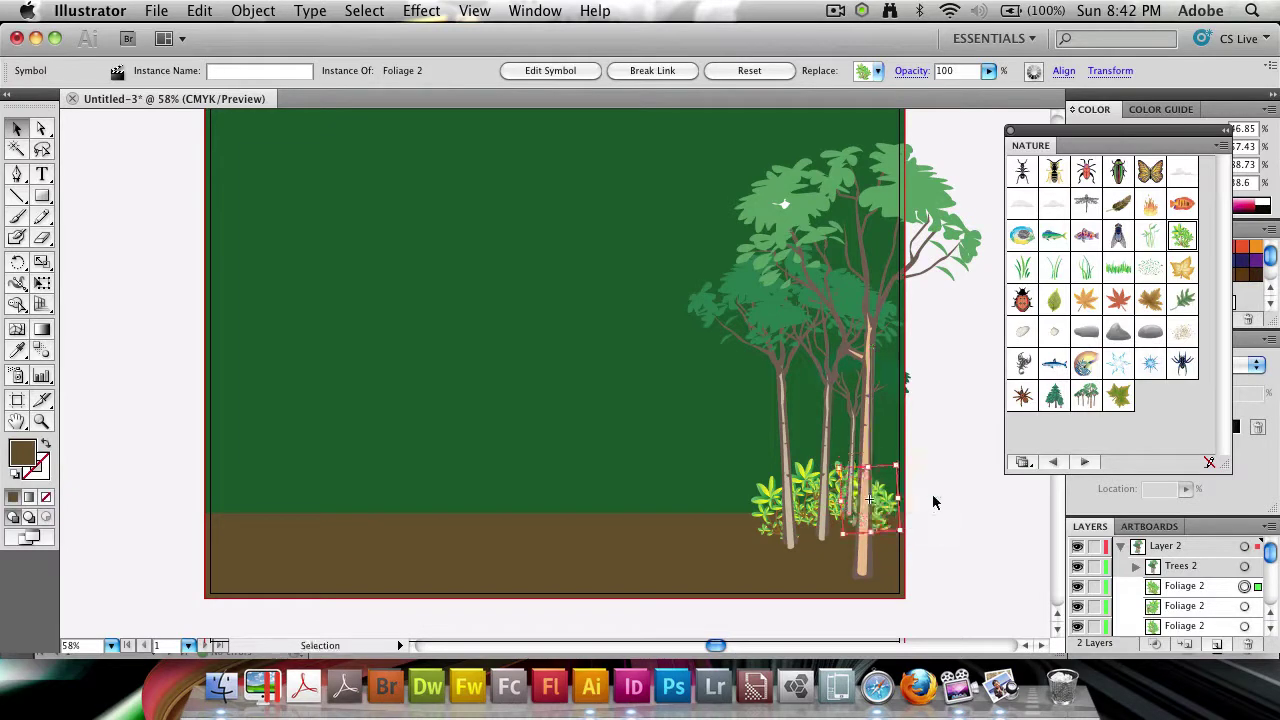
# - Add another Foliage 2 instance in front of the trees, low between the left and tallest trunks
pyautogui.click(953, 637)
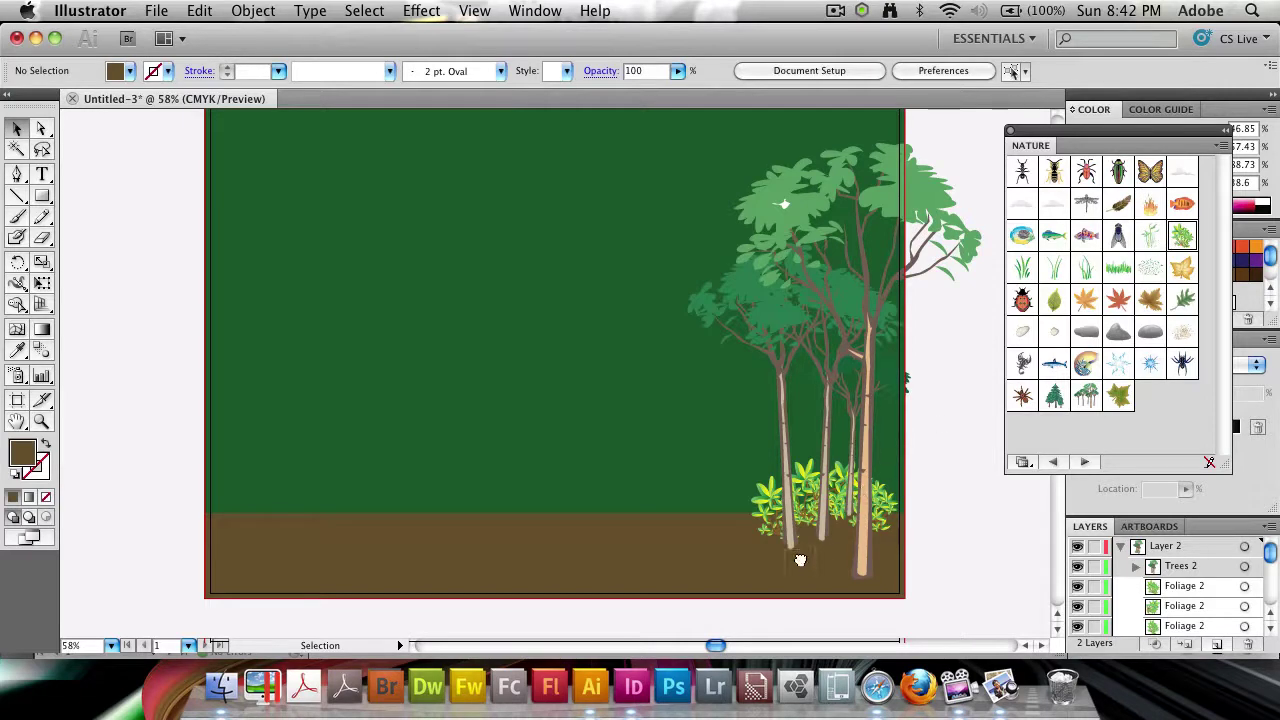
pyautogui.moveTo(800, 560); pyautogui.dragTo(831, 548)
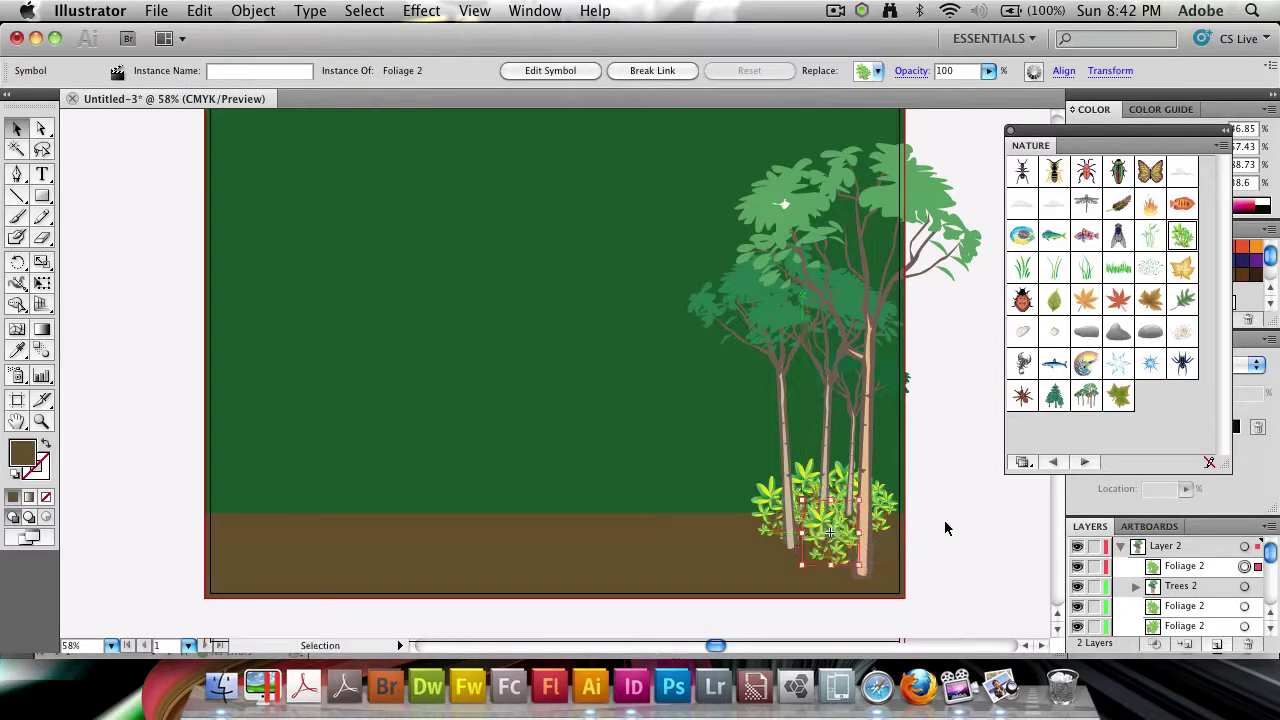
pyautogui.click(974, 583)
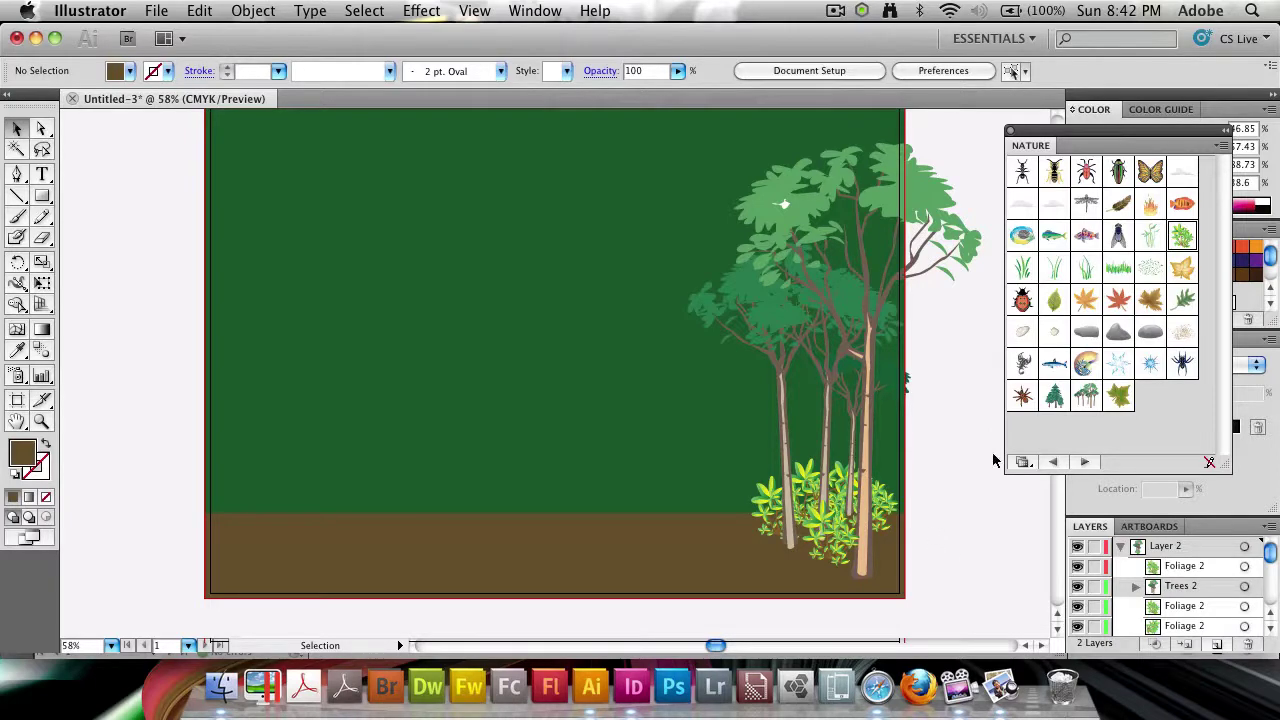
# - Place a Butterfly symbol at the artboard's upper-left corner, rotate it clockwise and move it so it overlaps the corner
pyautogui.scroll(3, 993, 460)
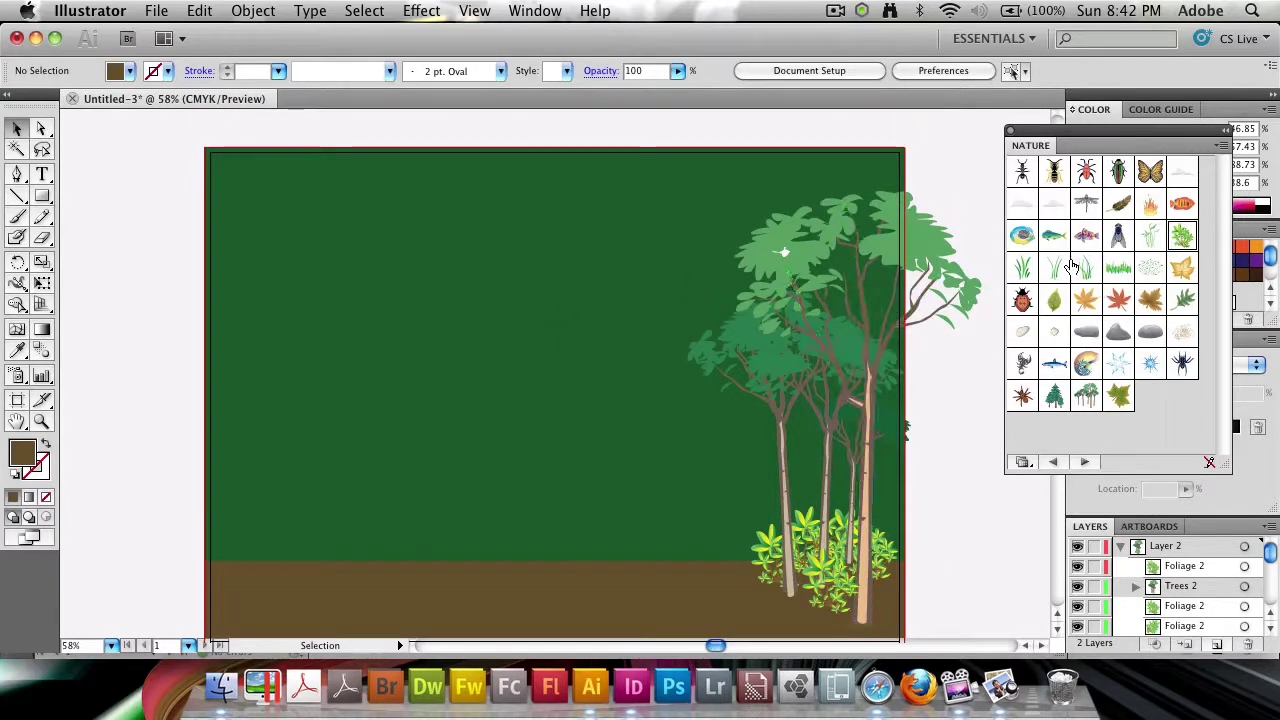
pyautogui.moveTo(1150, 171); pyautogui.dragTo(282, 203)
pyautogui.click(296, 160)
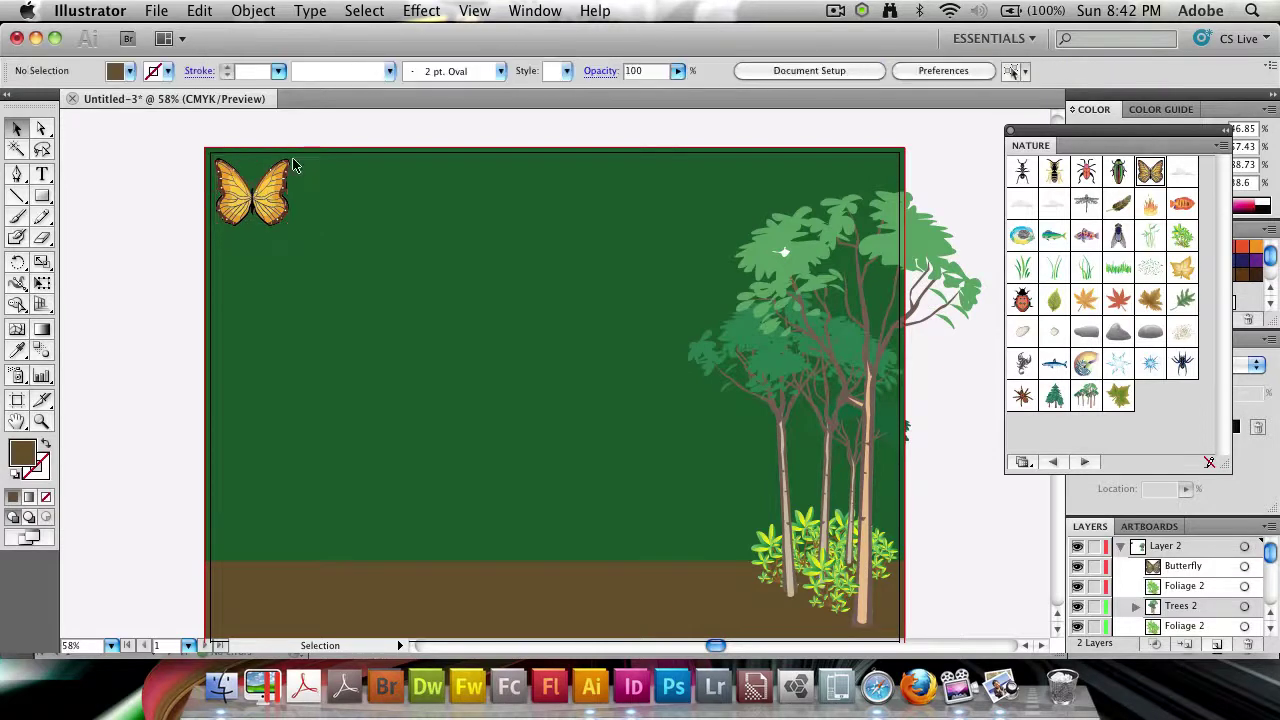
pyautogui.click(285, 165)
pyautogui.moveTo(295, 153); pyautogui.dragTo(236, 184)
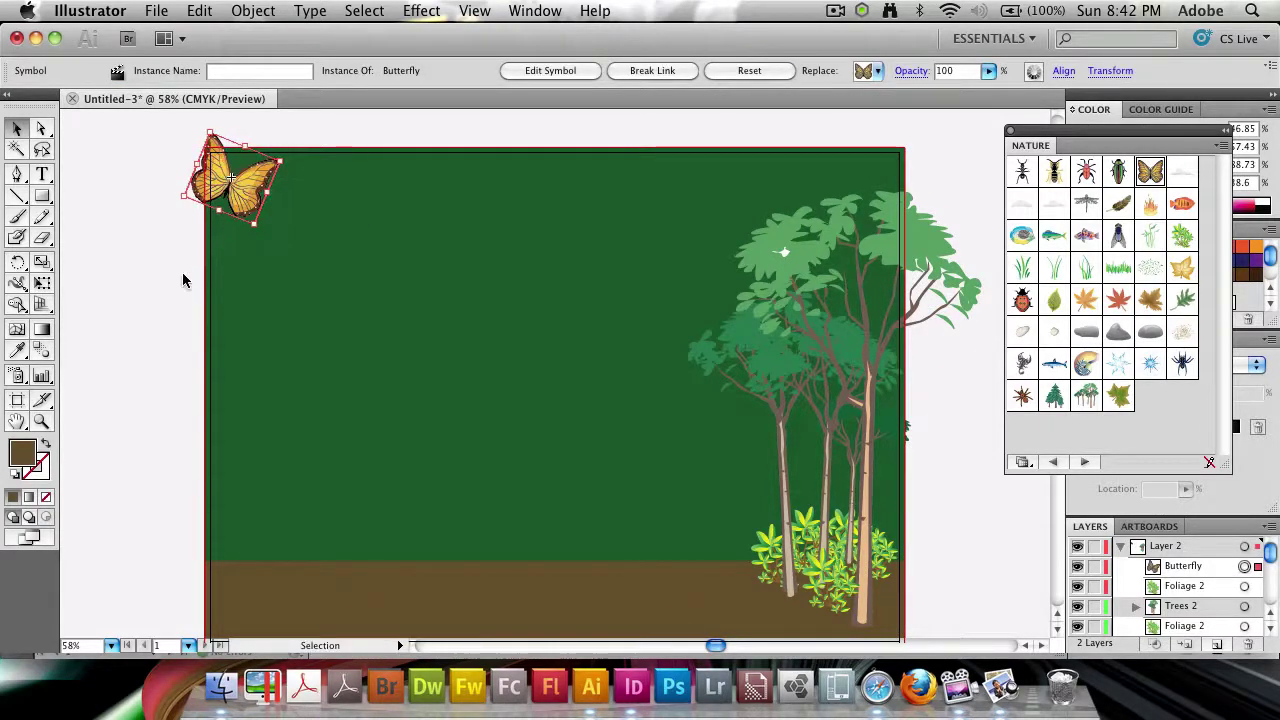
pyautogui.click(185, 271)
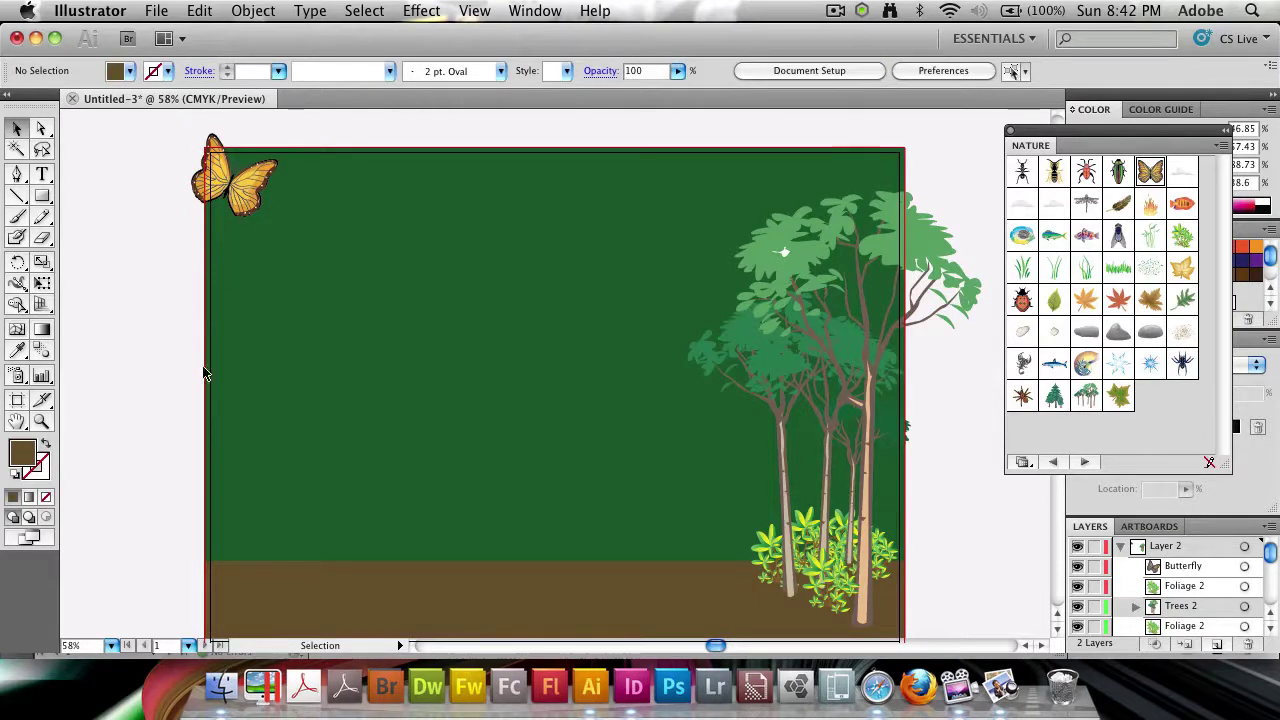
pyautogui.scroll(-5, 166, 462)
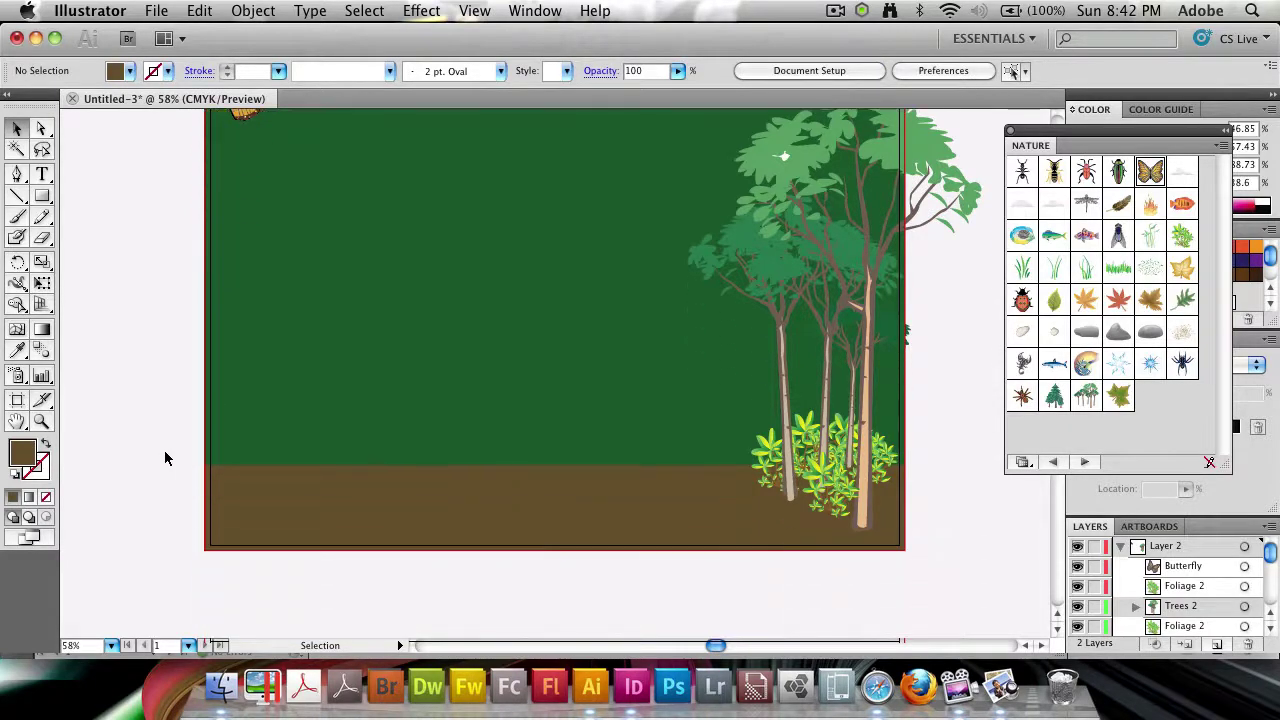
pyautogui.scroll(4, 166, 460)
pyautogui.scroll(1, 166, 455)
pyautogui.scroll(-2, 166, 450)
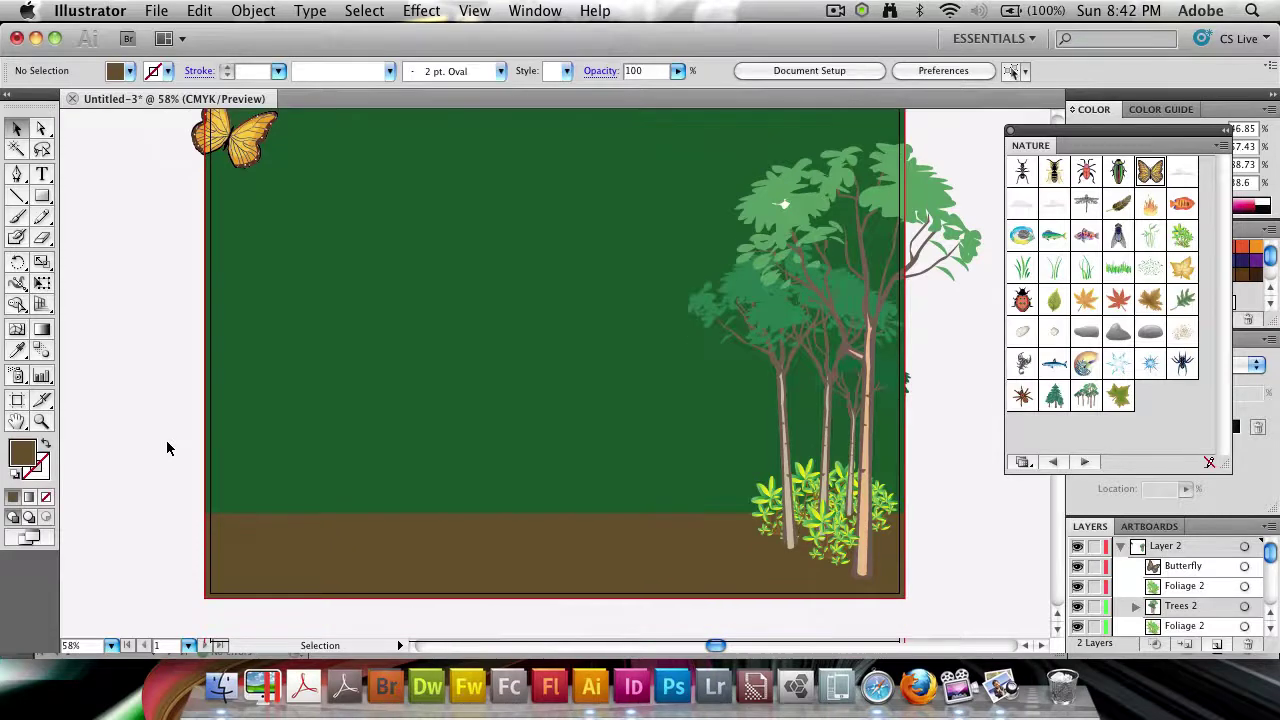
pyautogui.scroll(1, 185, 446)
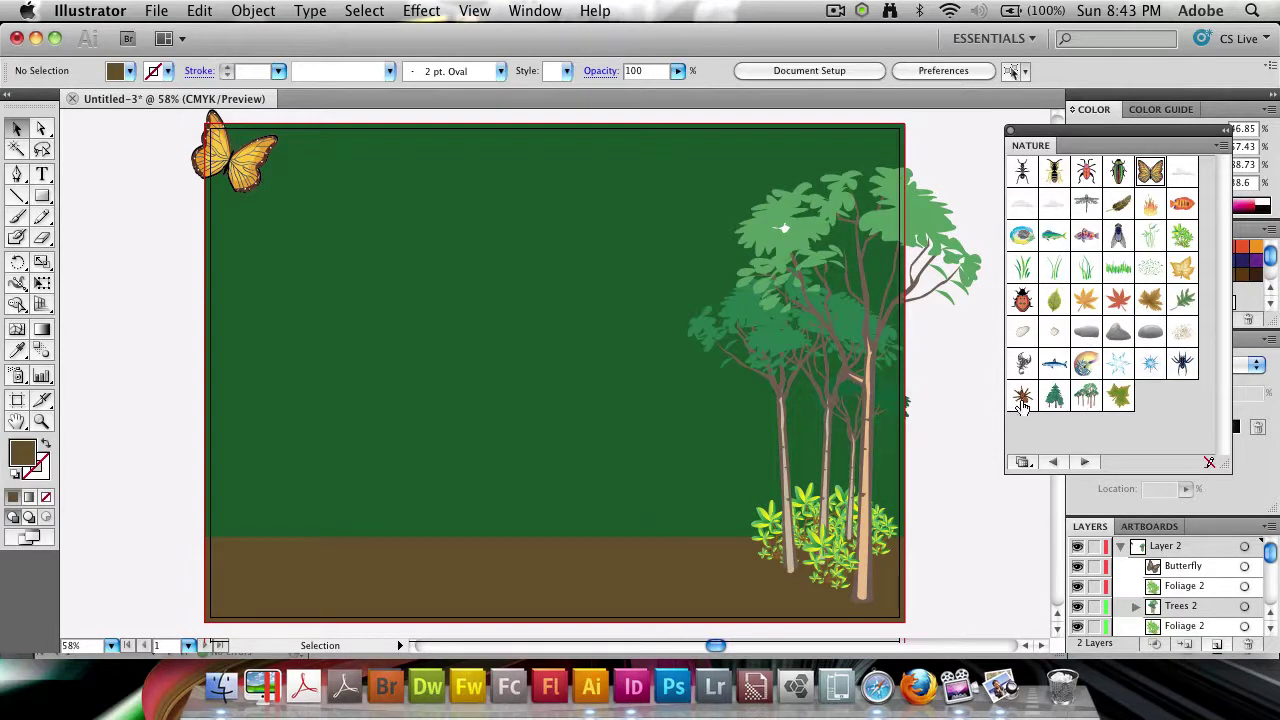
# - Place a Tarantula symbol on the brown ground near the artboard's lower-left corner
pyautogui.moveTo(1022, 403); pyautogui.dragTo(238, 600)
pyautogui.click(176, 591)
pyautogui.moveTo(258, 590); pyautogui.dragTo(258, 588)
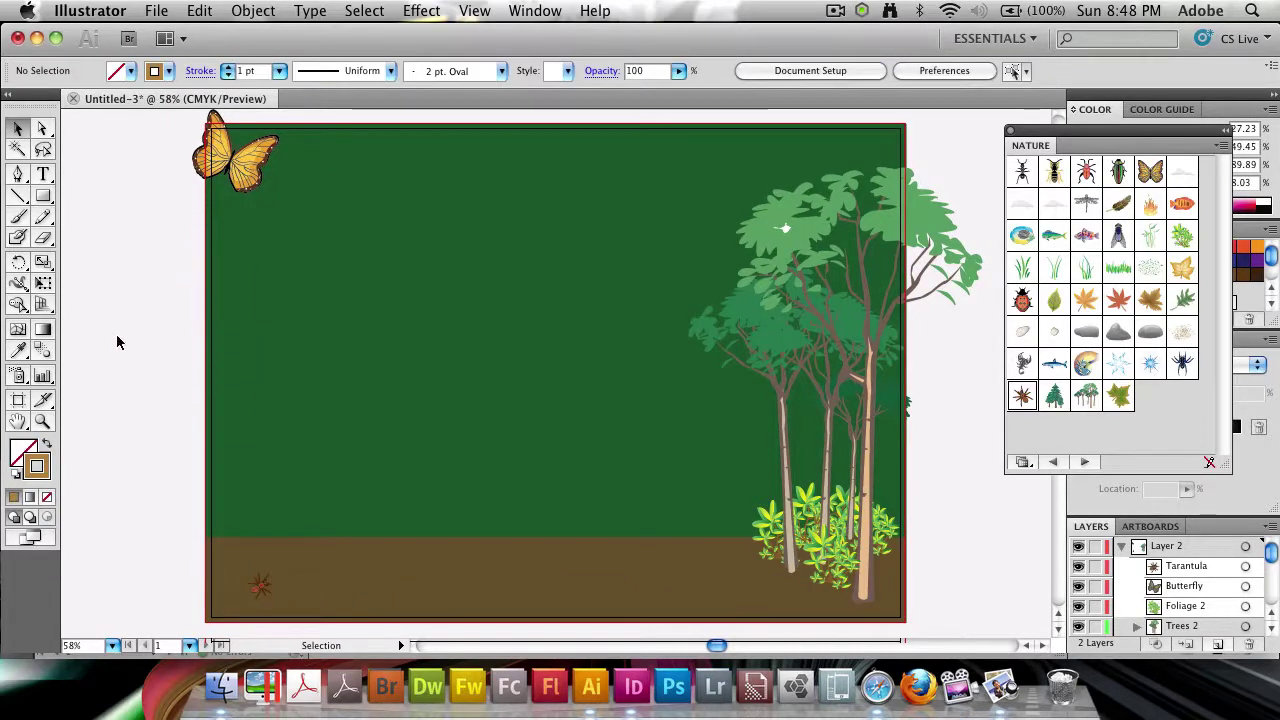
# - Draw a wavy freehand Pencil trail from the tarantula rightward across the brown ground, undoing the first attempt and redrawing it
pyautogui.click(43, 217)
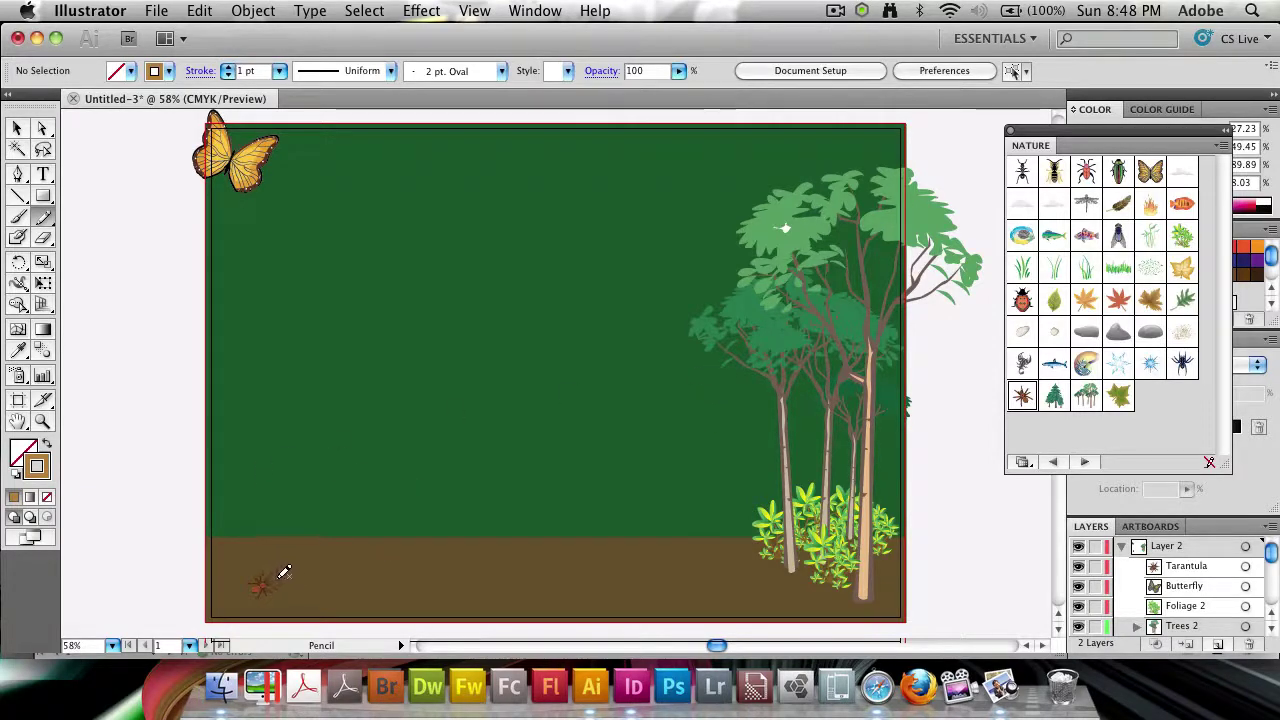
pyautogui.moveTo(271, 580); pyautogui.dragTo(358, 569)
pyautogui.moveTo(494, 572); pyautogui.dragTo(490, 578)
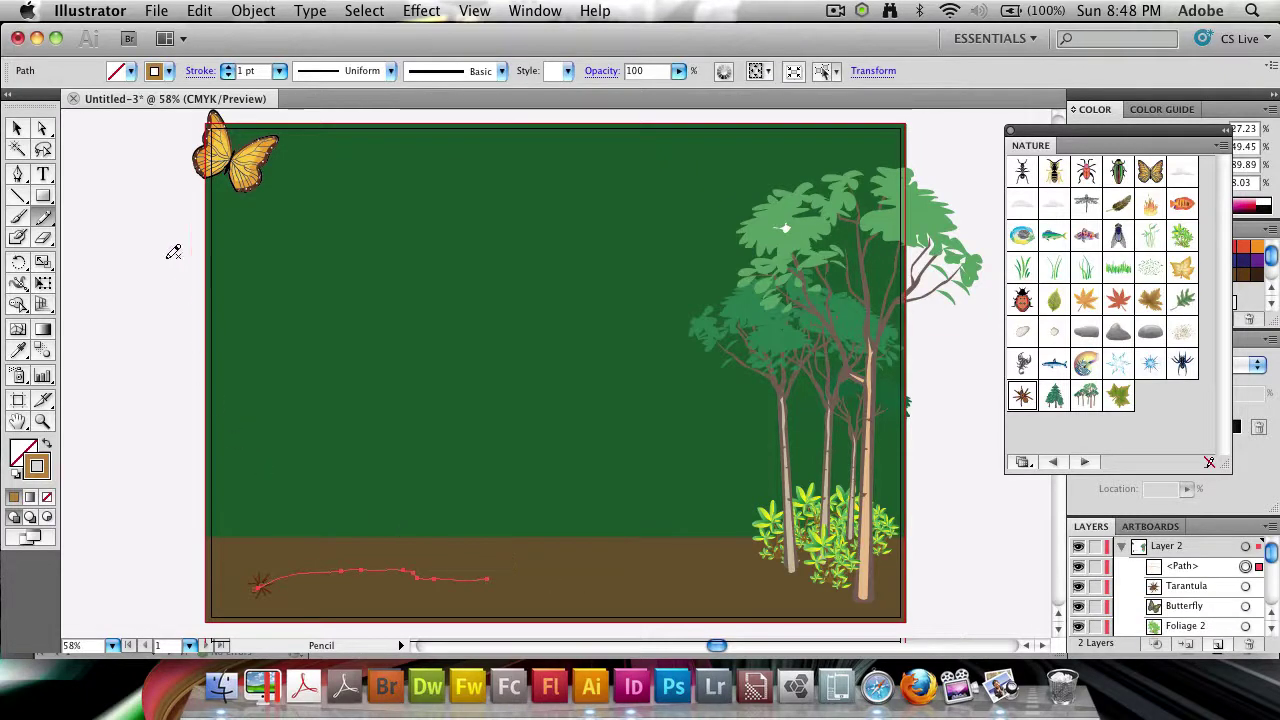
pyautogui.press('super+z')
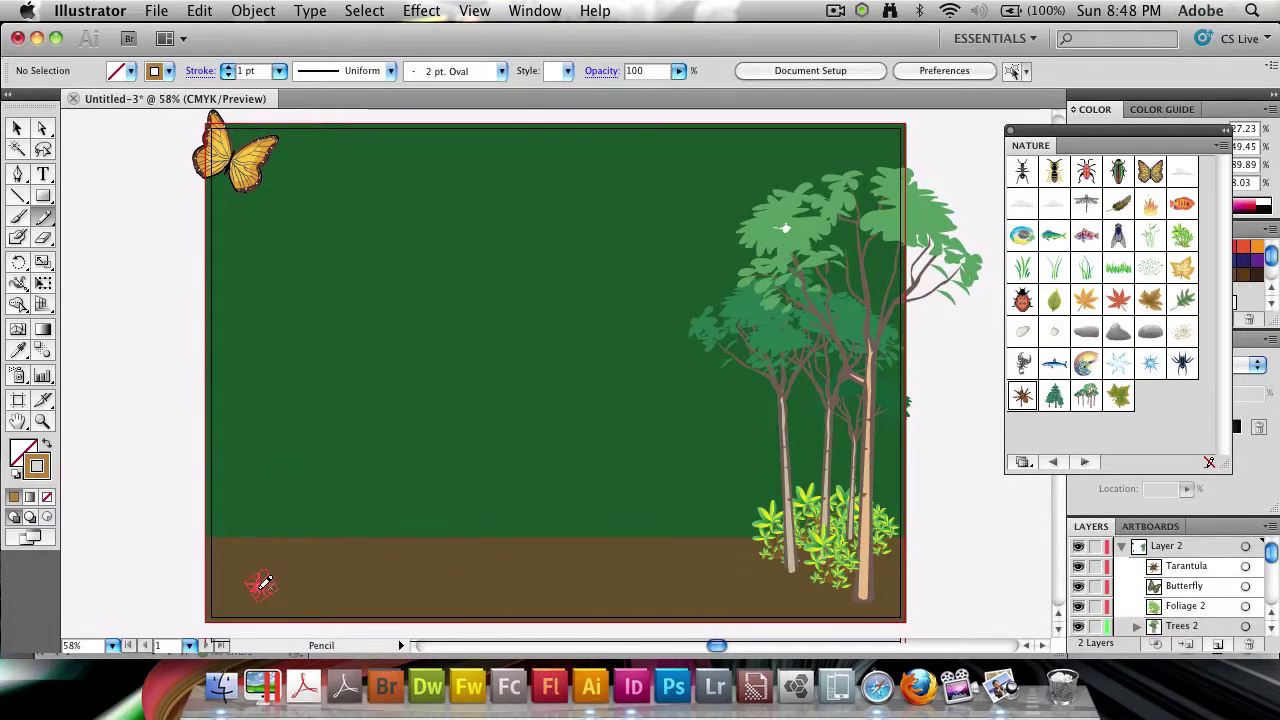
pyautogui.moveTo(263, 586)
pyautogui.mouseDown()
pyautogui.moveTo(477, 576)
pyautogui.moveTo(465, 578)
pyautogui.mouseUp()
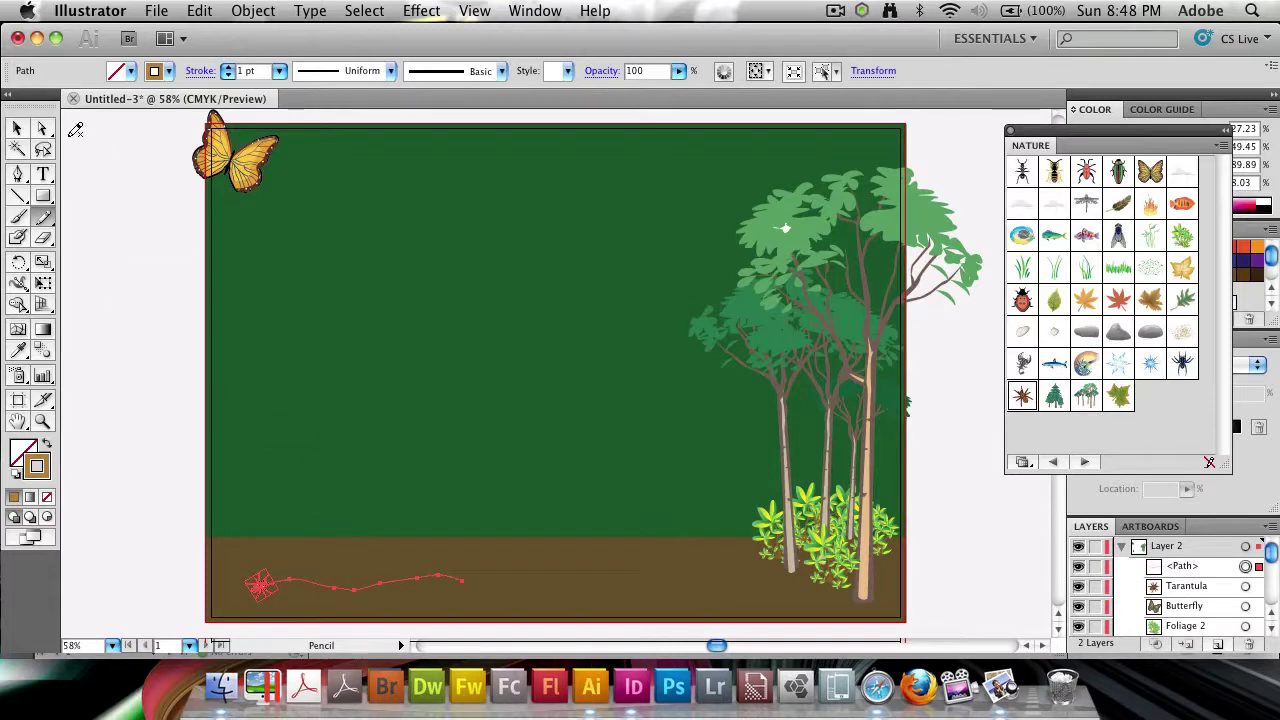
# - Change the trail's stroke to a slightly darker, more saturated orange-brown
pyautogui.doubleClick(37, 463)
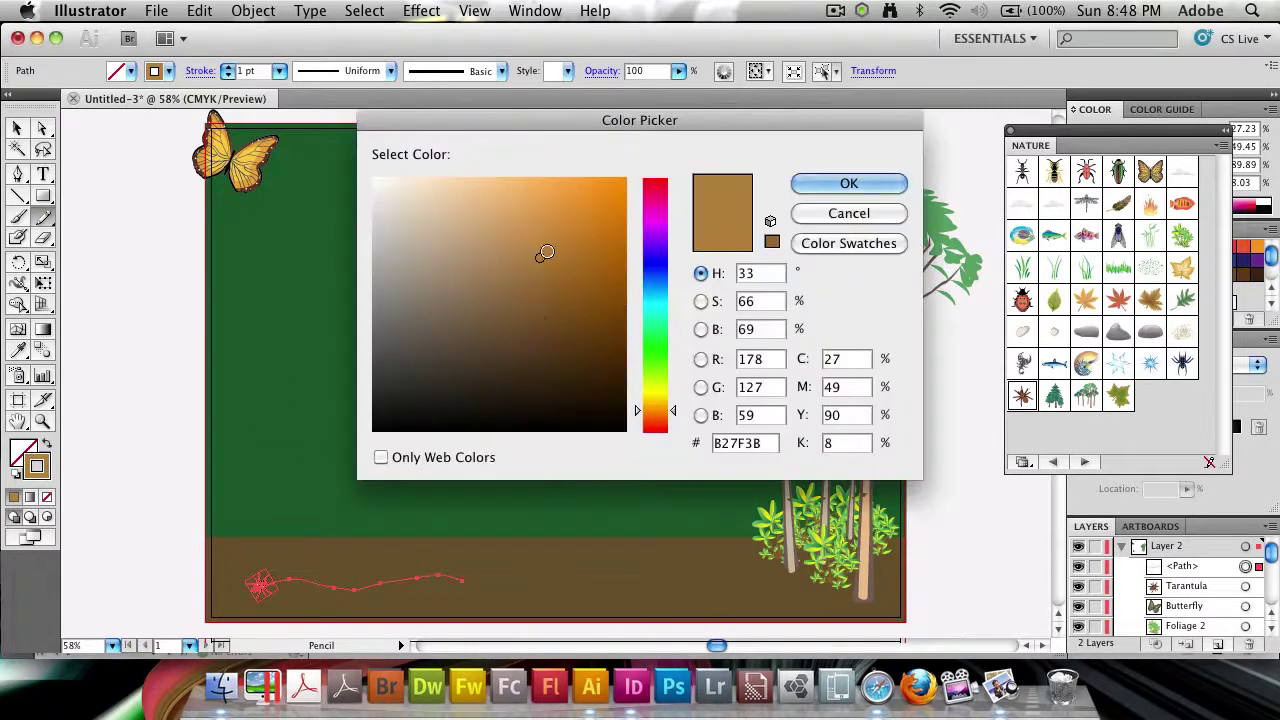
pyautogui.moveTo(541, 251); pyautogui.dragTo(564, 263)
pyautogui.click(820, 187)
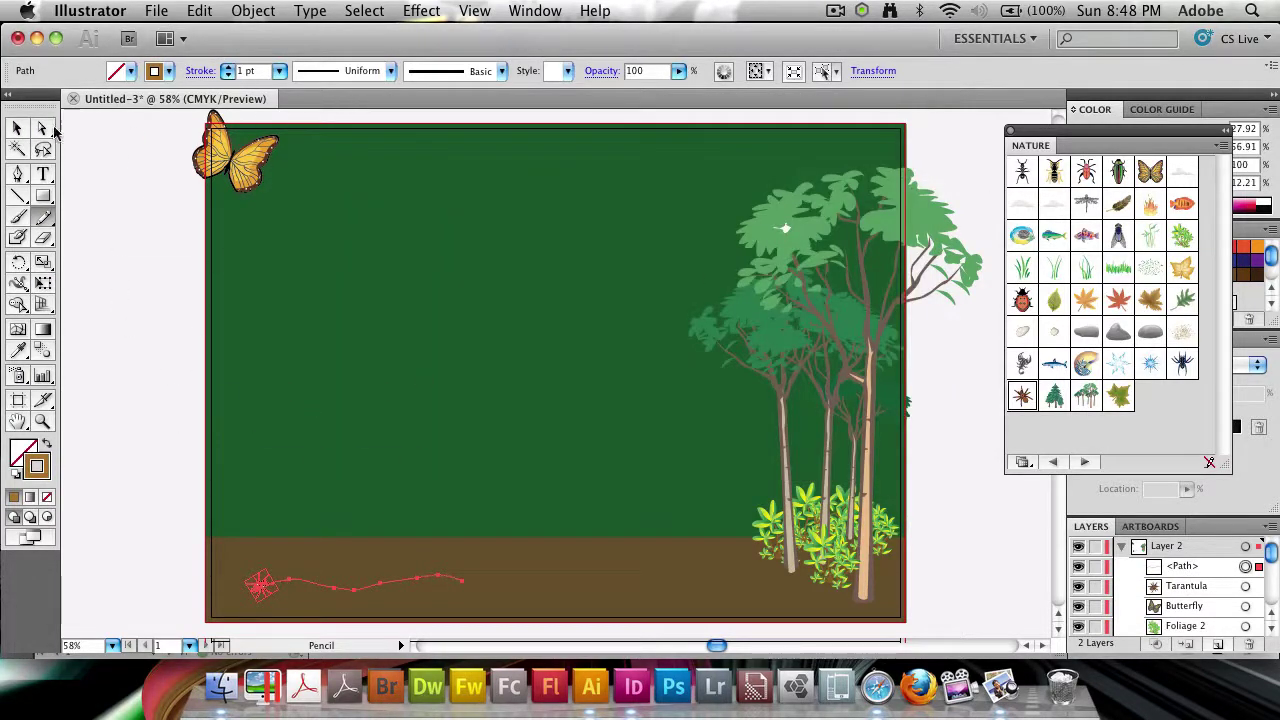
# - Select the tarantula's trail and show its Stroke settings with the Dashed Line option switched on
pyautogui.click(17, 128)
pyautogui.click(212, 449)
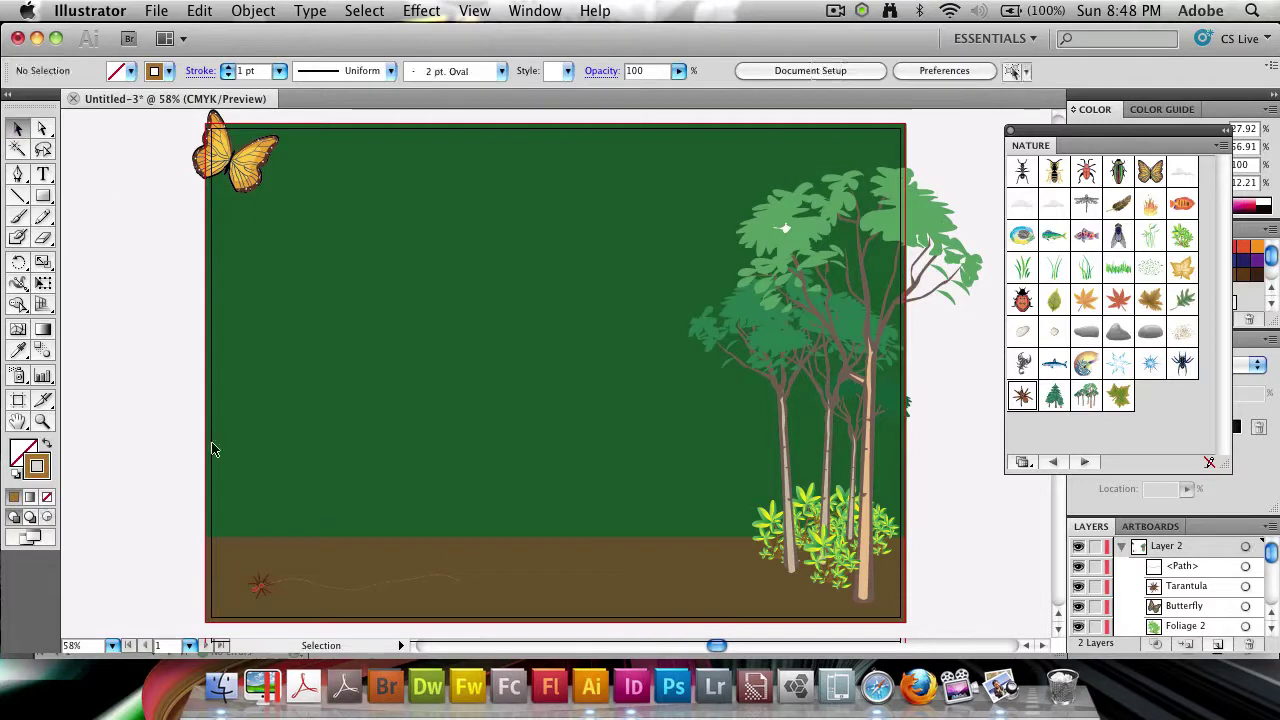
pyautogui.click(417, 582)
pyautogui.click(548, 10)
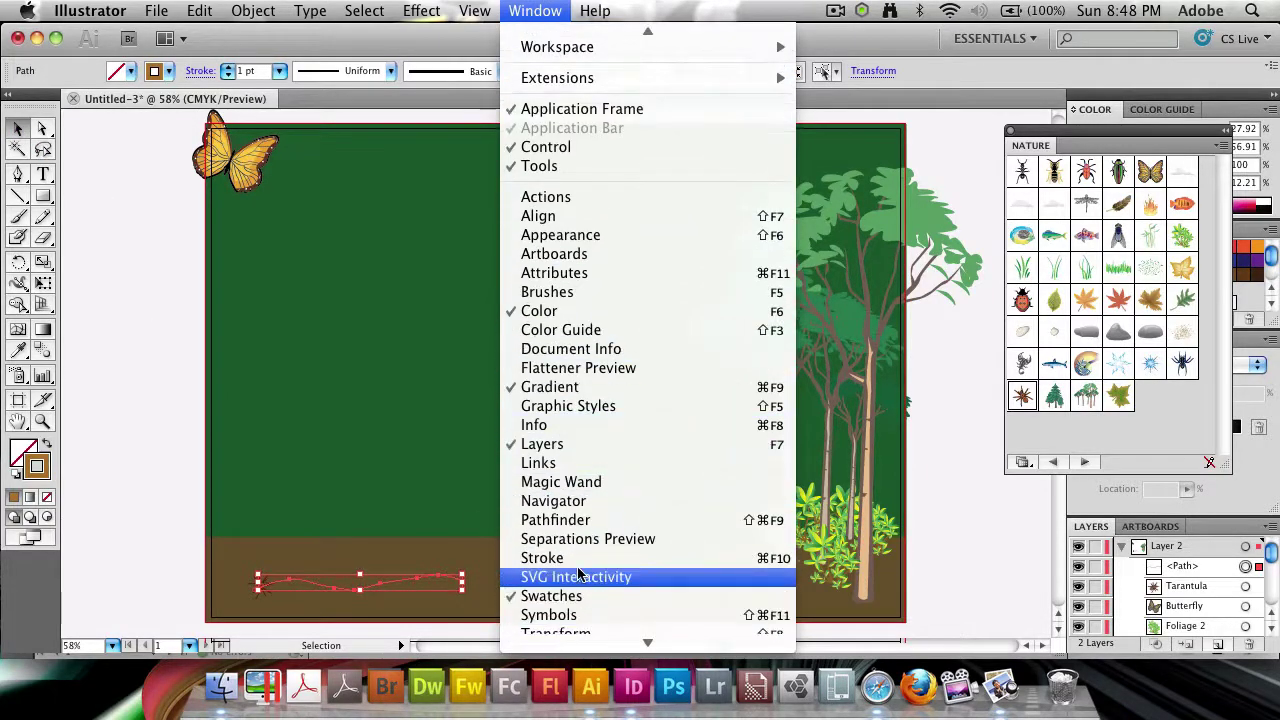
pyautogui.click(560, 557)
pyautogui.moveTo(1012, 250); pyautogui.dragTo(832, 241)
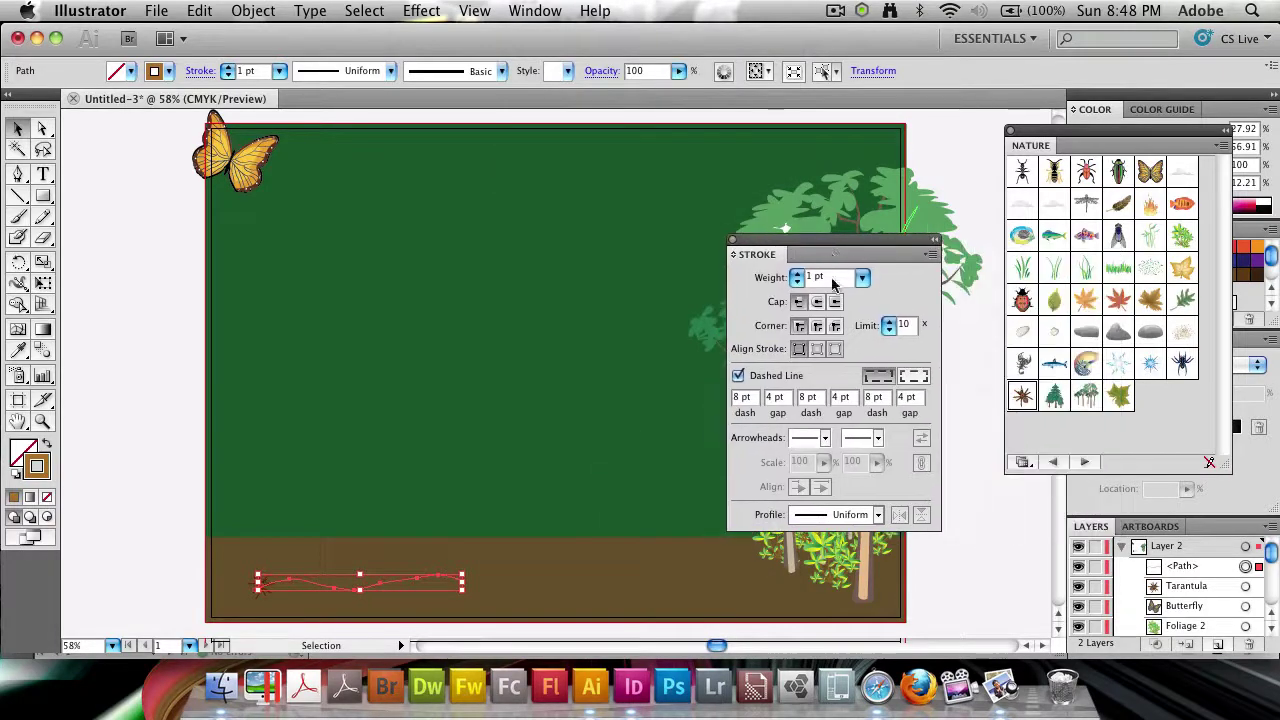
pyautogui.click(770, 375)
pyautogui.click(770, 375)
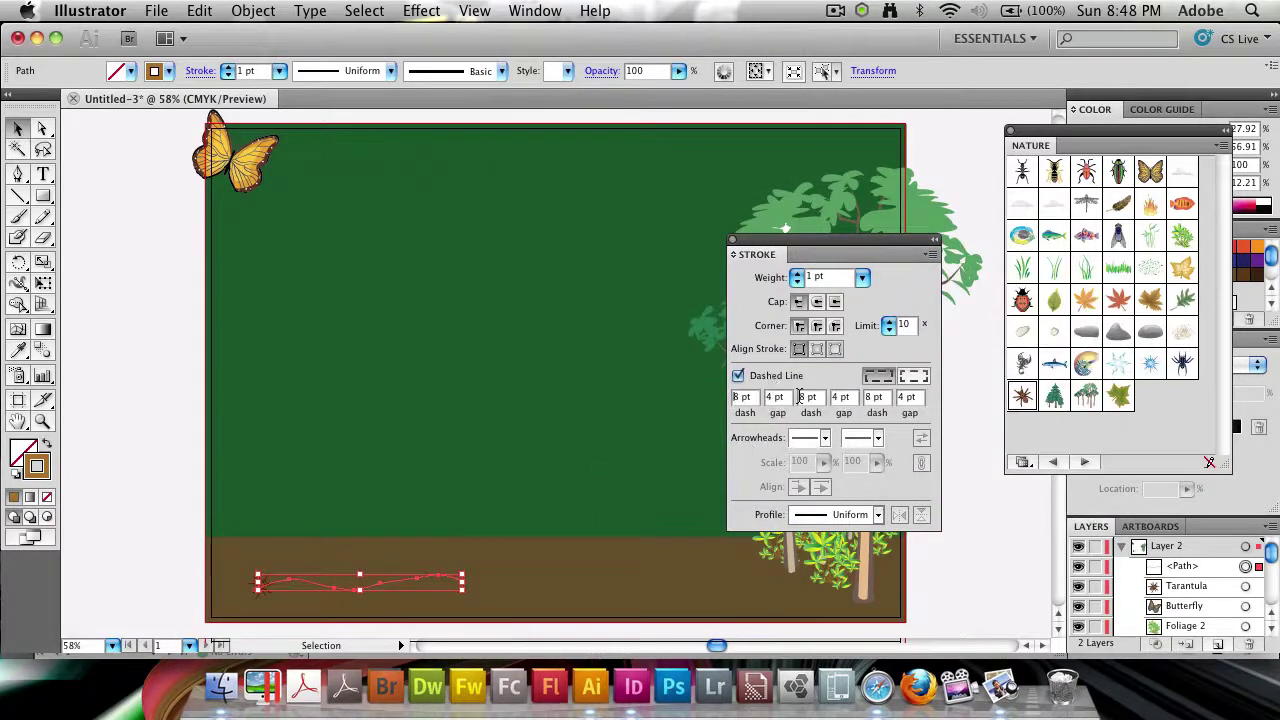
pyautogui.click(523, 532)
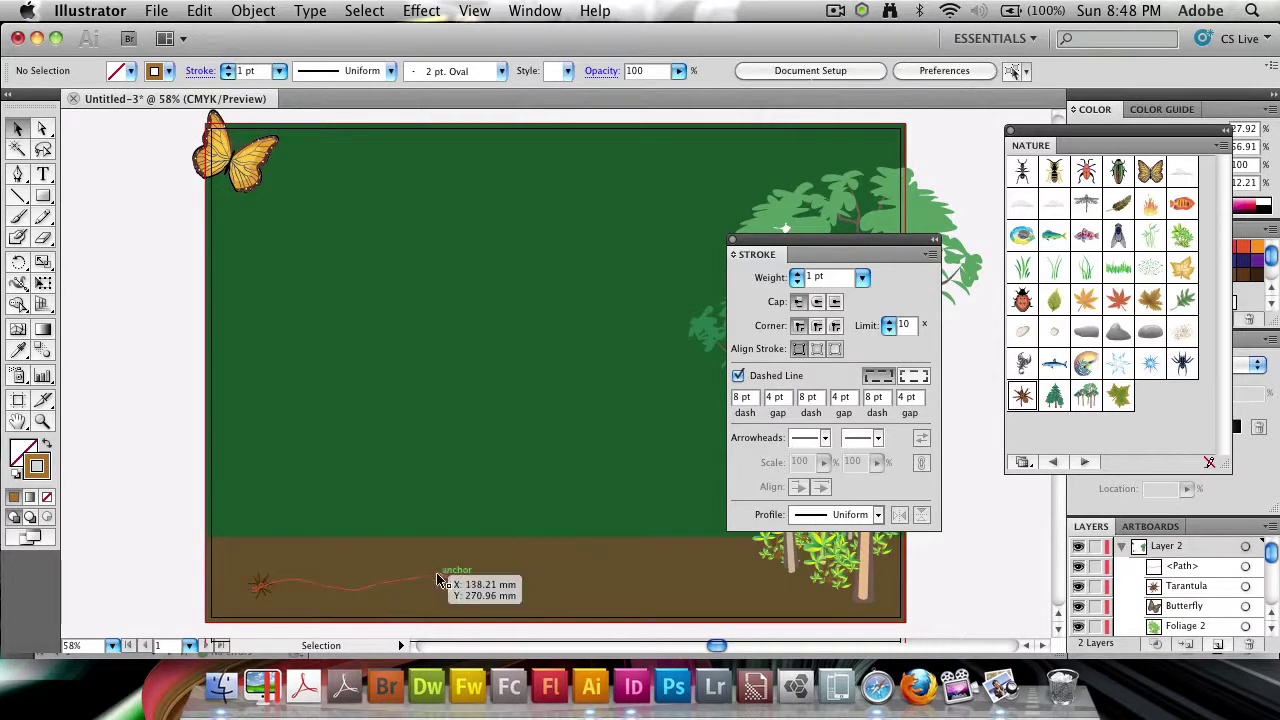
# - Set the trail's first gap to 5 pt and clear all the remaining dash and gap values
pyautogui.click(437, 580)
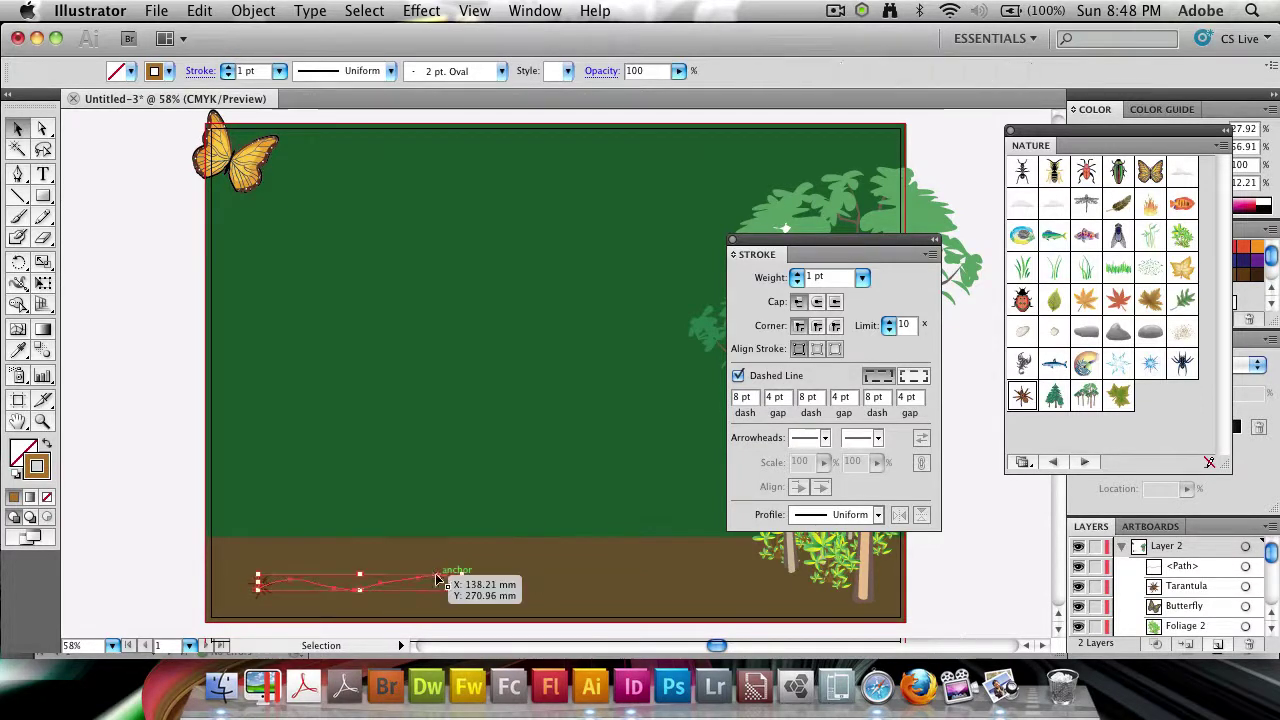
pyautogui.doubleClick(769, 397)
pyautogui.write('5')
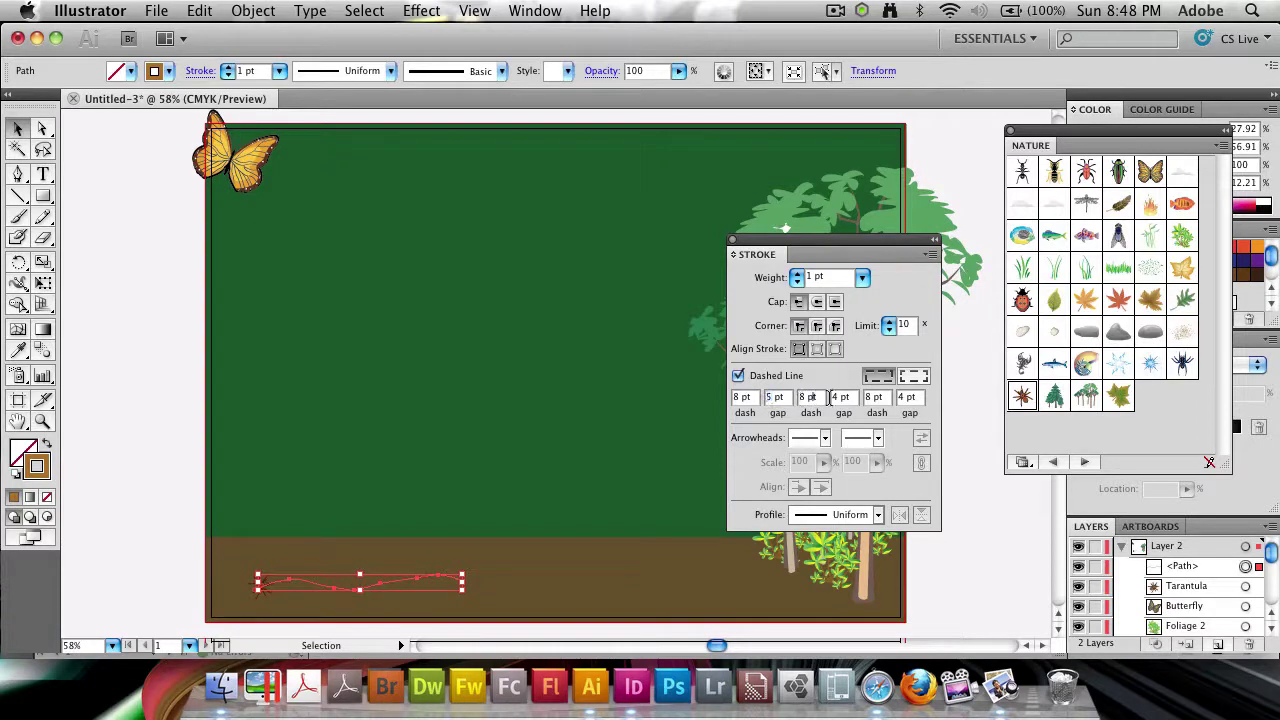
pyautogui.doubleClick(808, 397)
pyautogui.press('BackSpace')
pyautogui.click(846, 397)
pyautogui.click(589, 511)
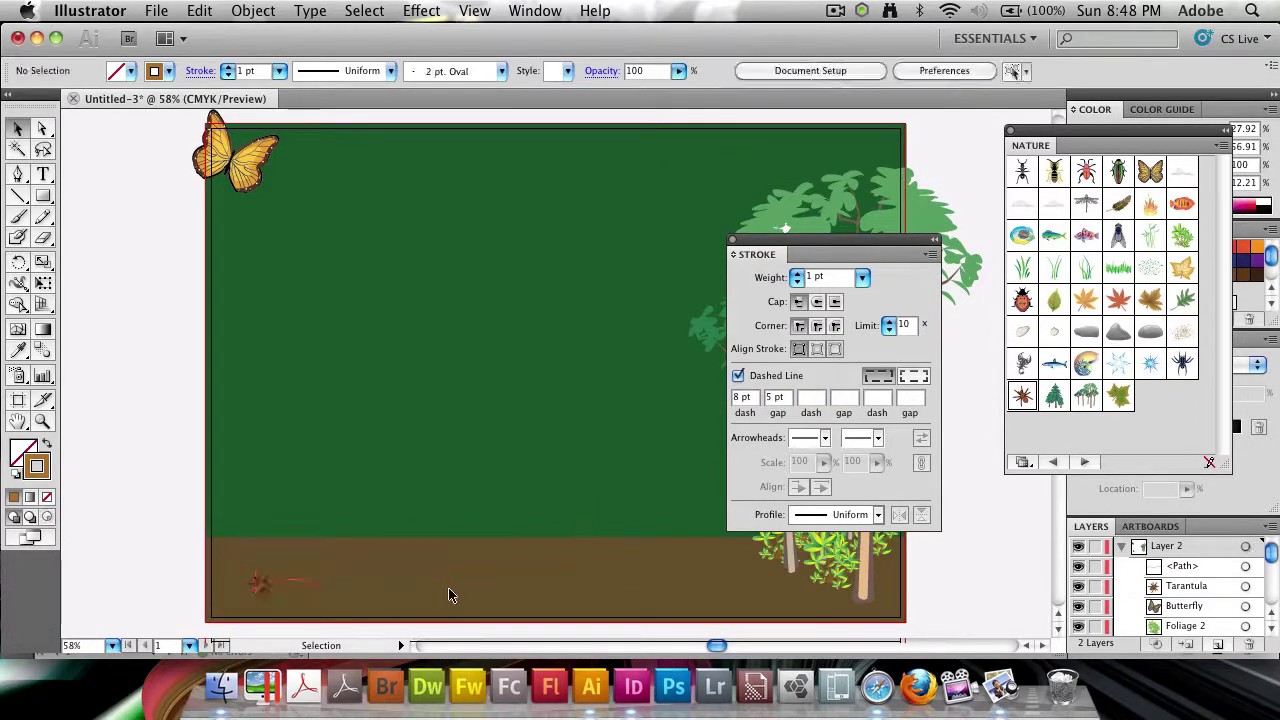
# - Set the trail's dash to 7 pt and its gap to 6 pt, and shift the trail slightly rightward on the ground
pyautogui.click(449, 585)
pyautogui.doubleClick(741, 397)
pyautogui.write('7')
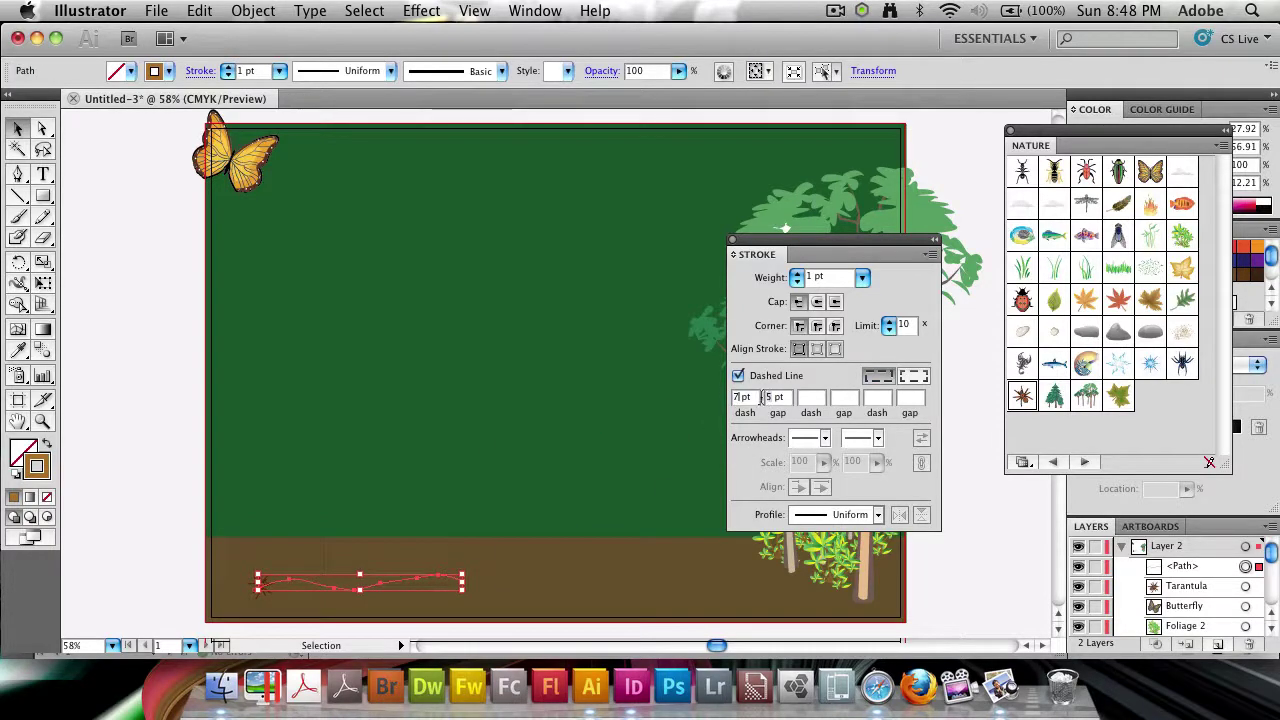
pyautogui.click(630, 458)
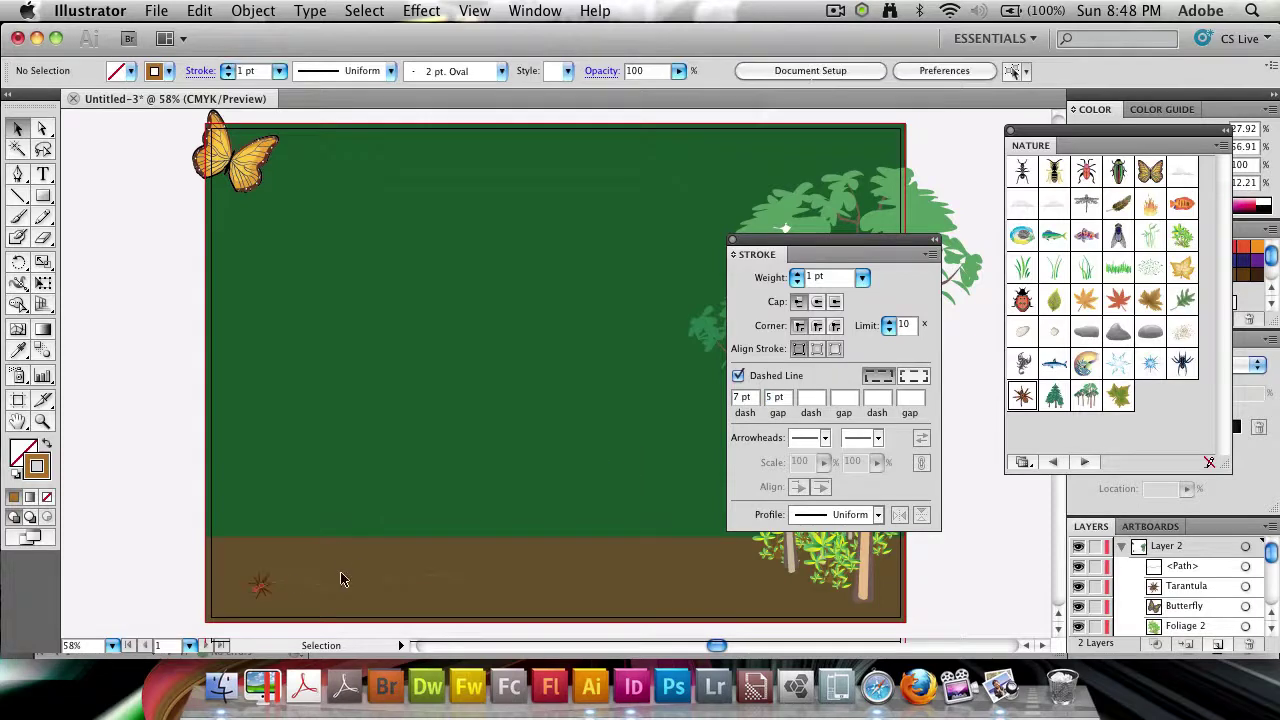
pyautogui.moveTo(340, 580); pyautogui.dragTo(388, 590)
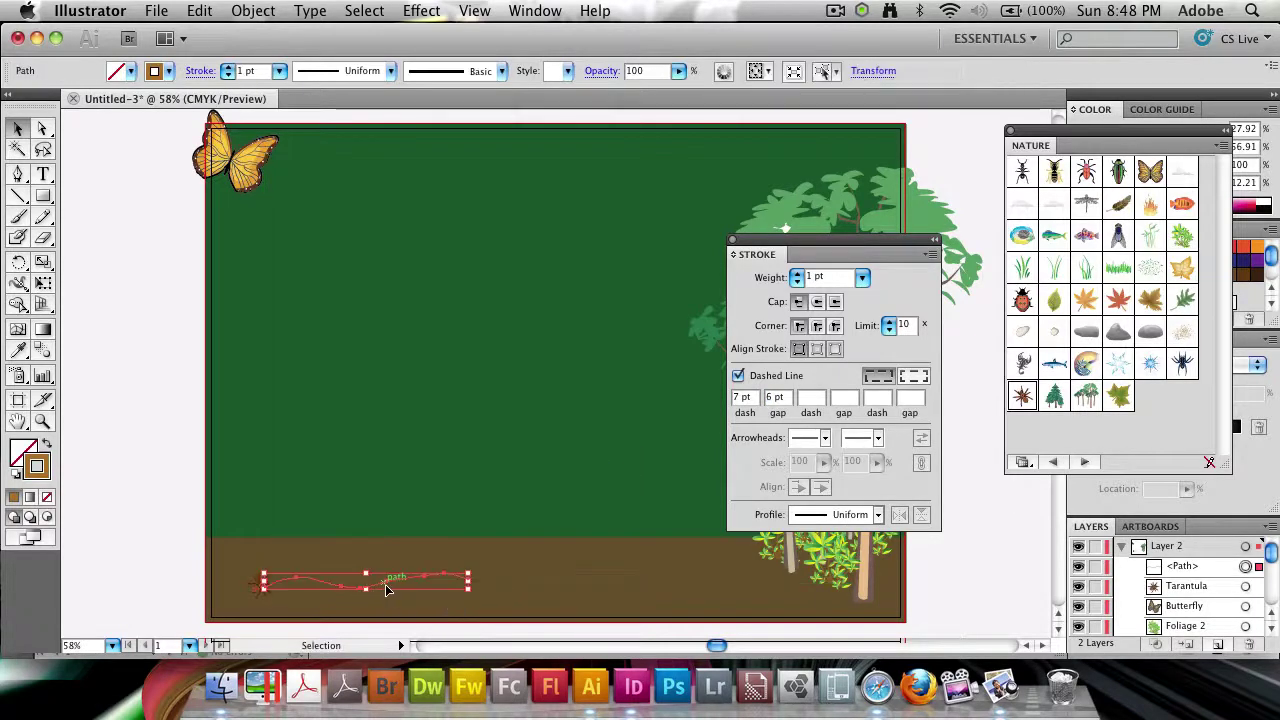
pyautogui.click(405, 508)
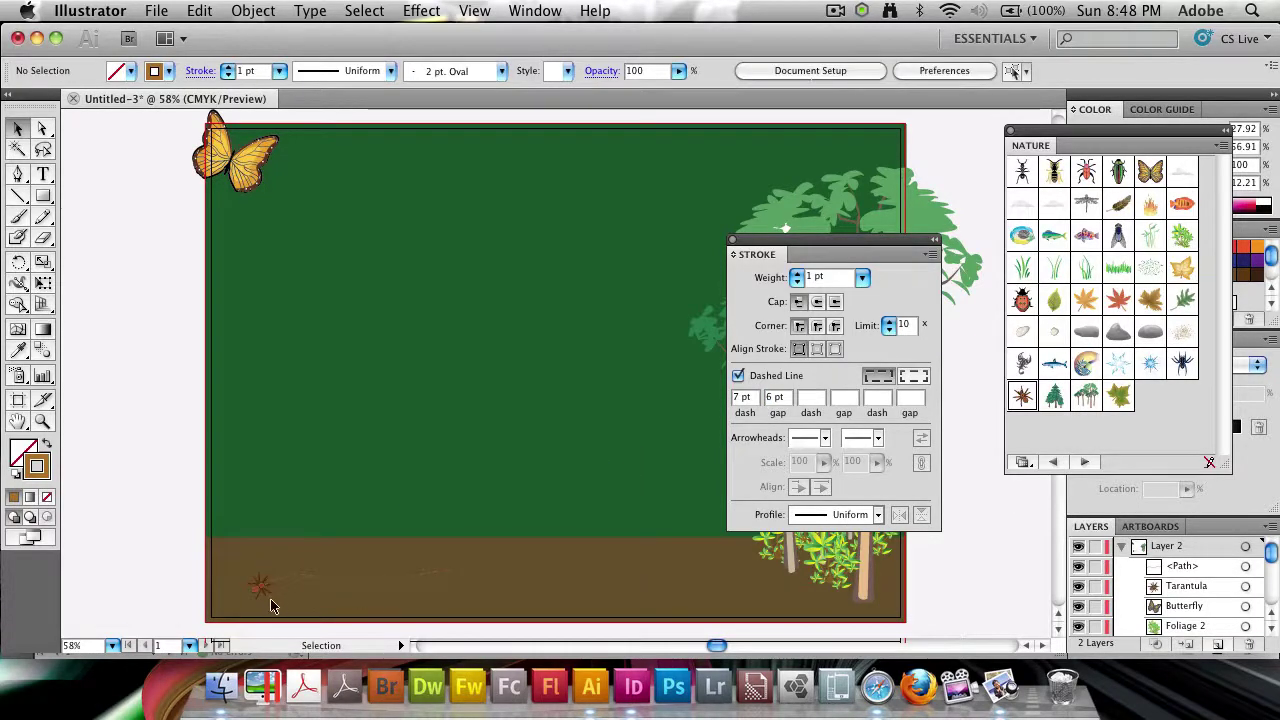
# - Move the tarantula to the right-hand end of the dashed trail and close the Stroke settings
pyautogui.moveTo(258, 589); pyautogui.dragTo(551, 561)
pyautogui.click(545, 470)
pyautogui.click(480, 573)
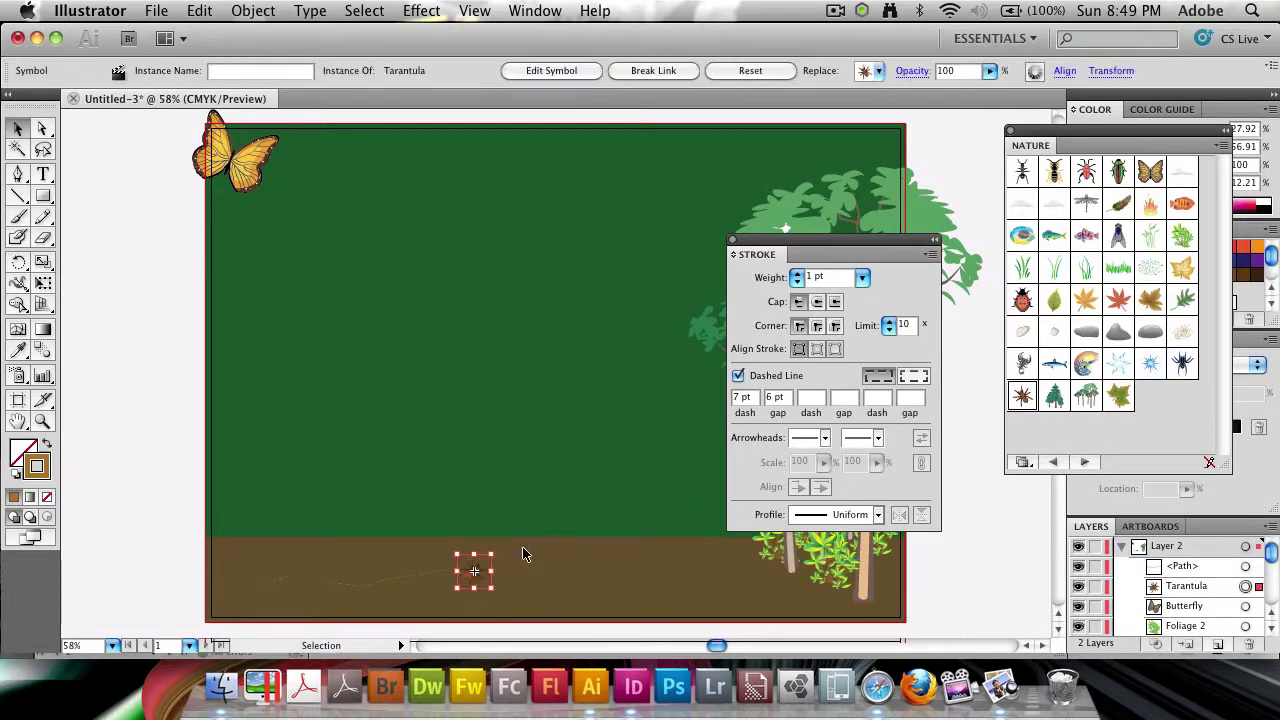
pyautogui.click(568, 471)
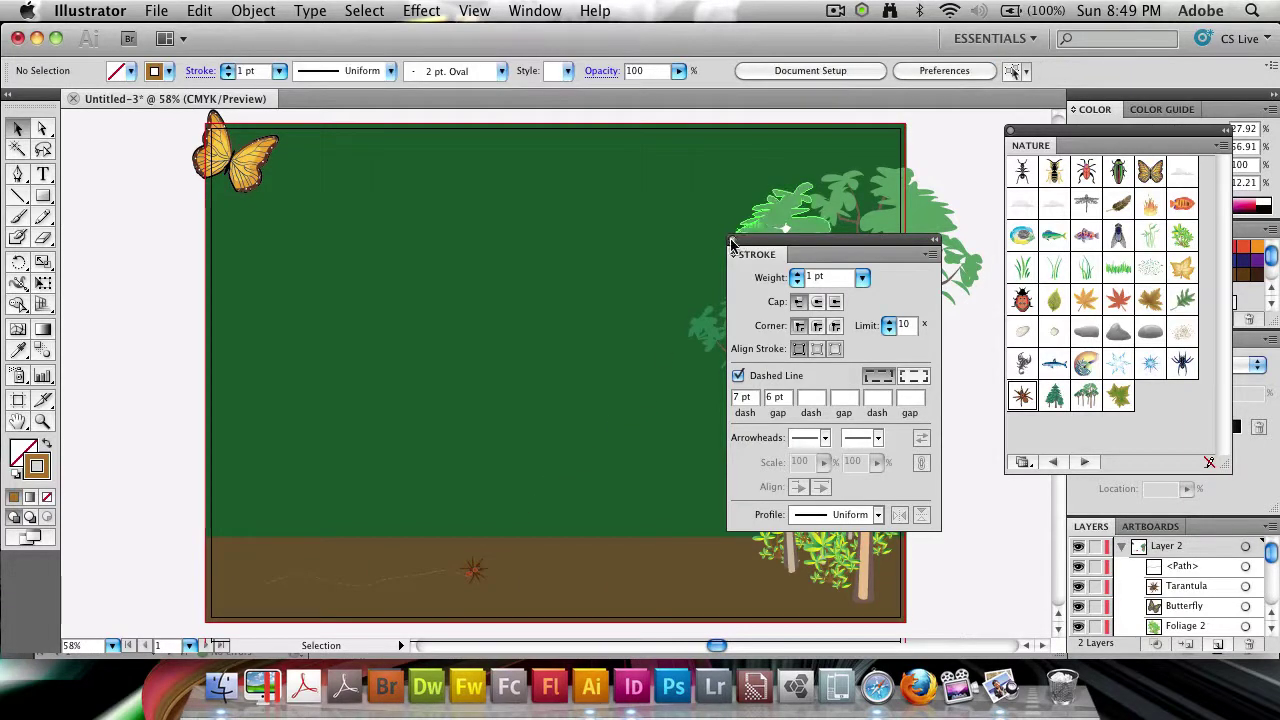
pyautogui.click(731, 242)
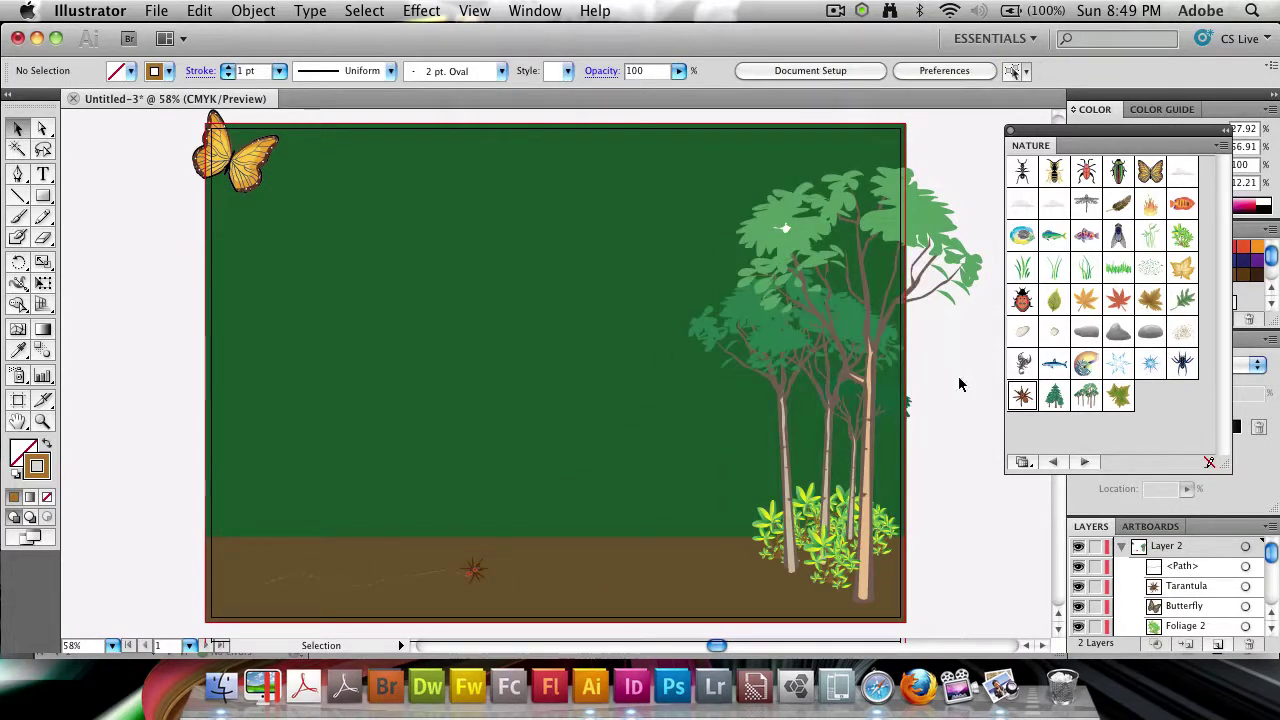